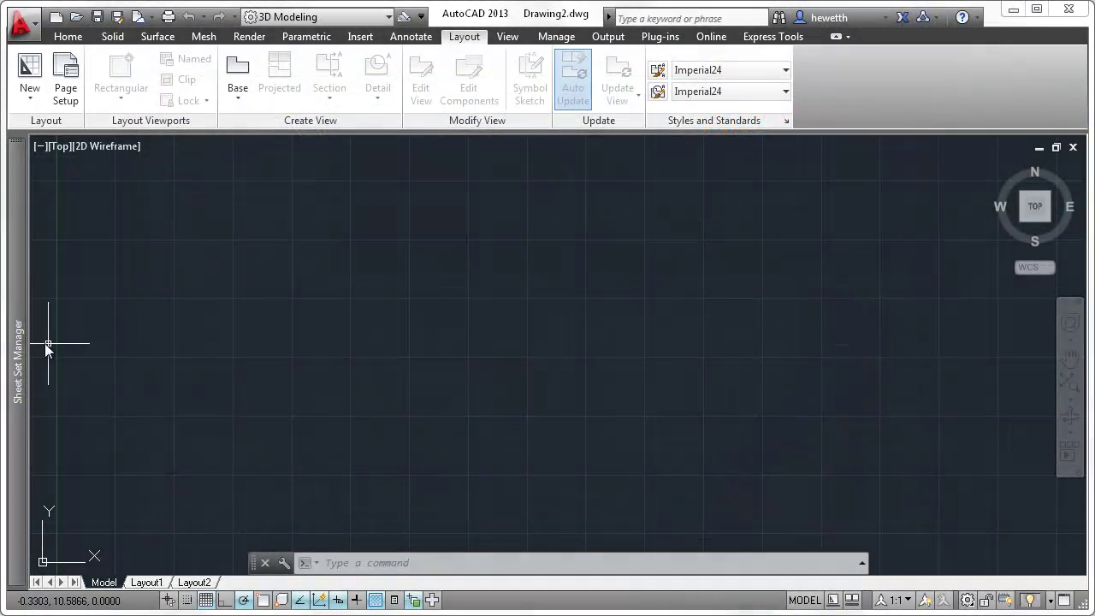
Step: Open the Section Views sheet from the Sheet Set Manager to show ElevatorModel.dwg's layout
mouse_move(22, 343)
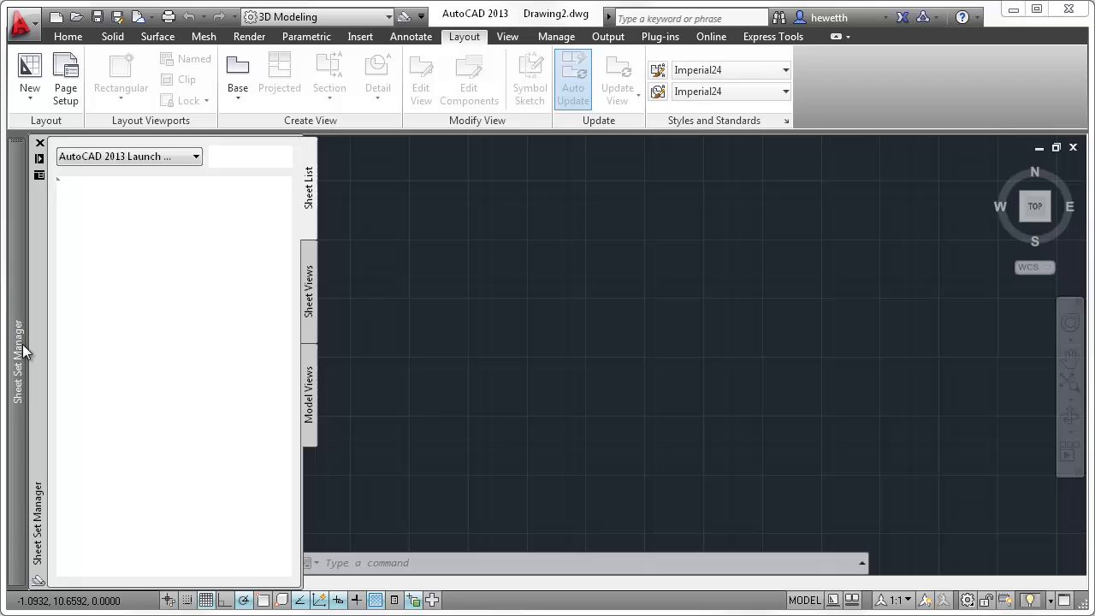
double_click(139, 295)
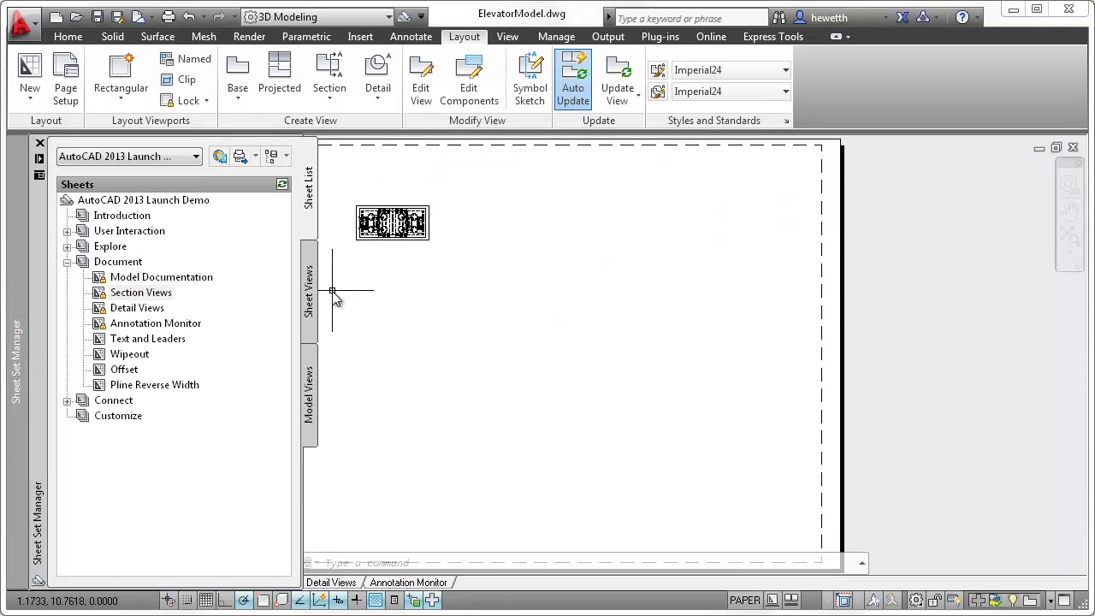
Step: Cut a full section from left to right across the elevator plan and place it below
left_click(330, 96)
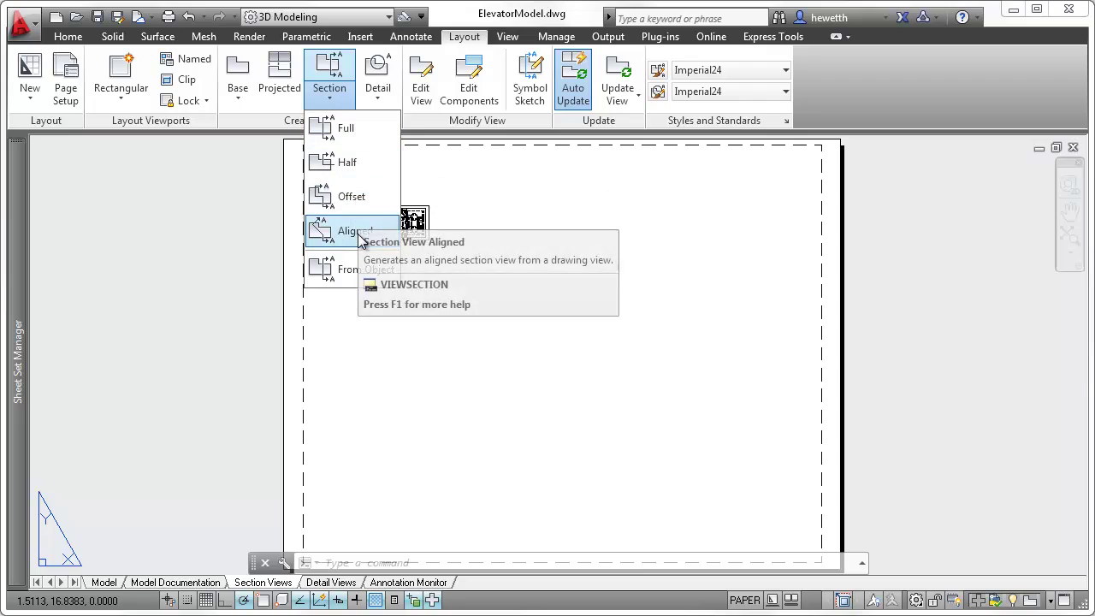
left_click(360, 138)
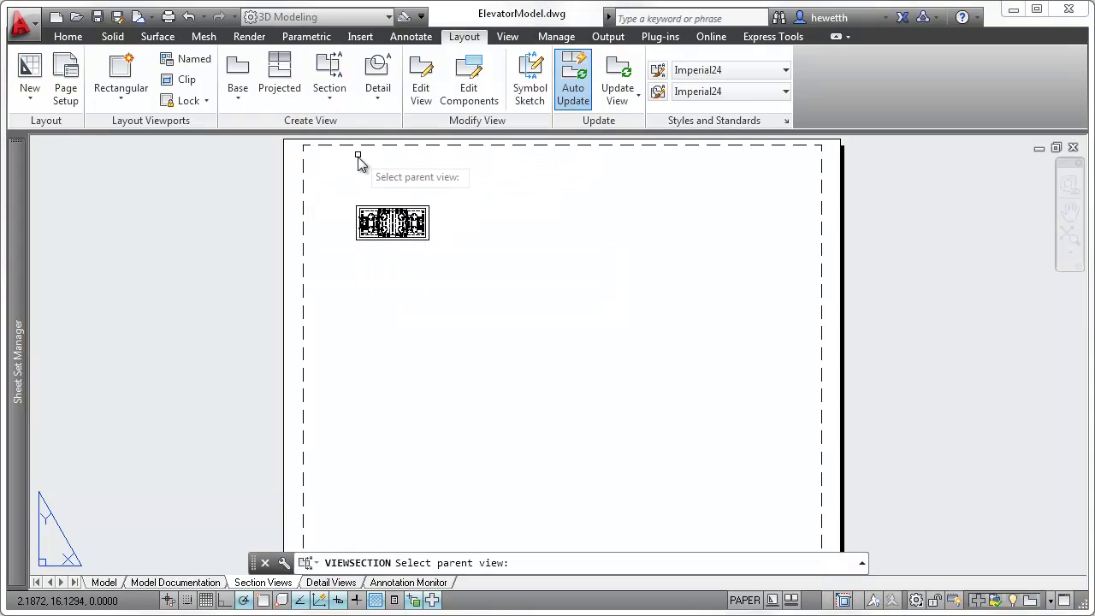
left_click(365, 210)
left_click(340, 221)
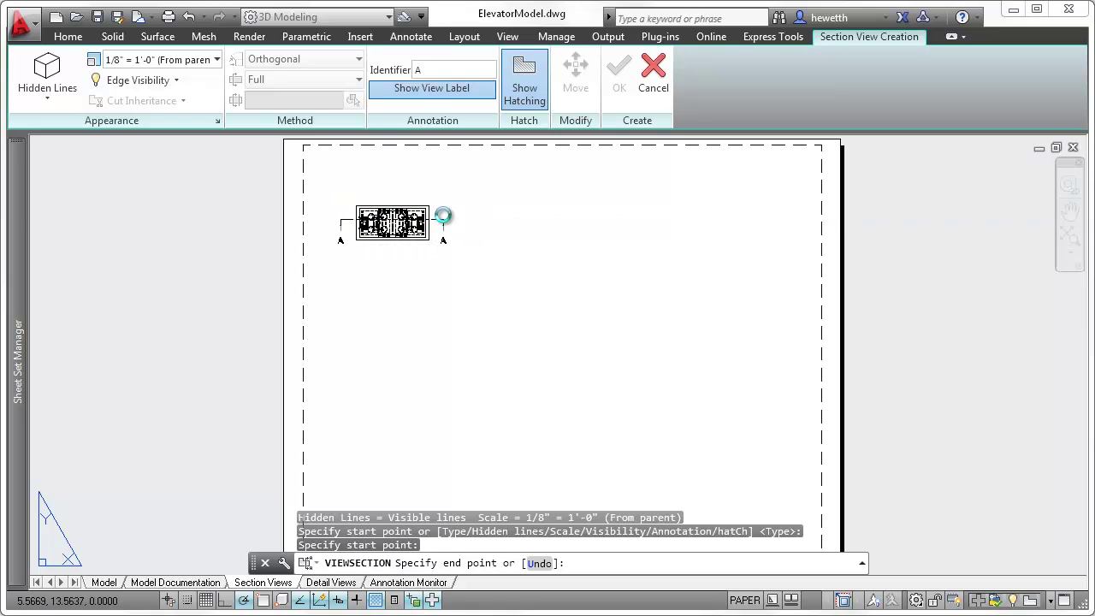
left_click(443, 219)
left_click(437, 68)
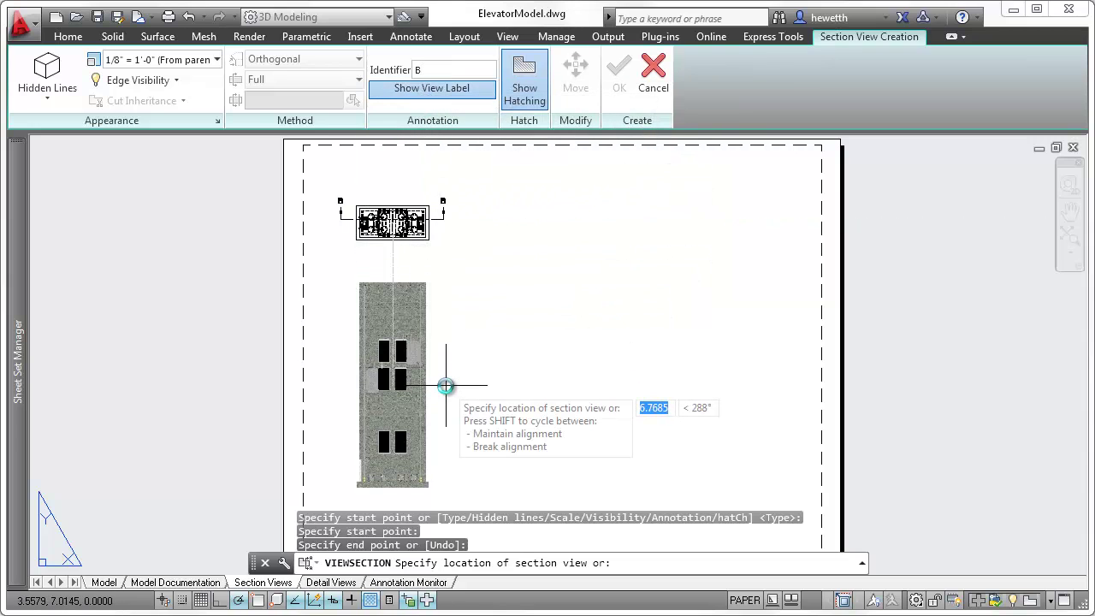
left_click(452, 381)
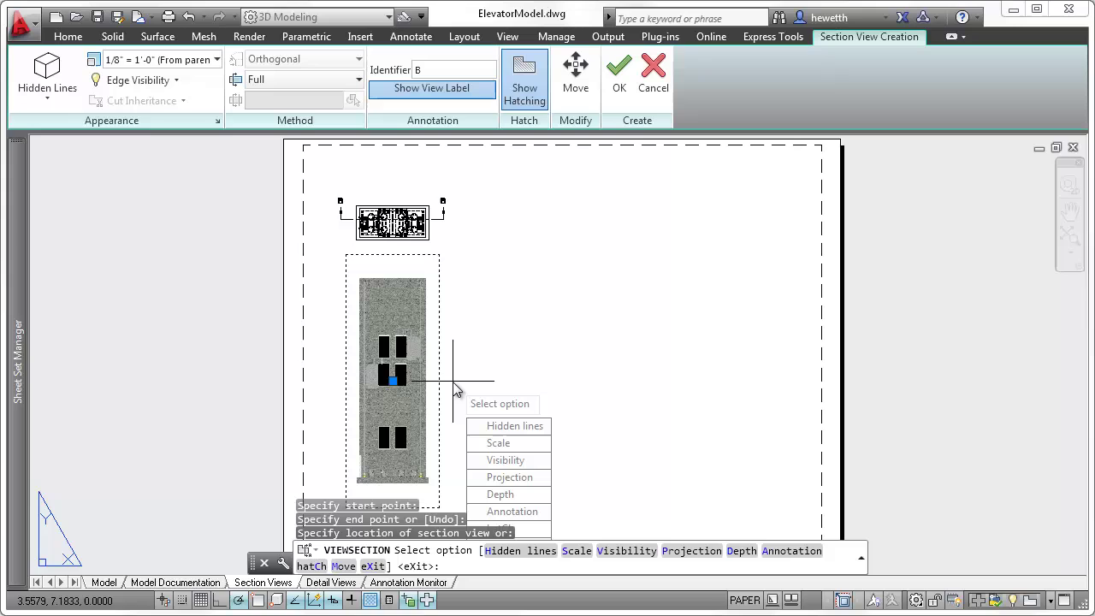
Step: Finish section B-B and zoom around to inspect its lower part and label
key("Return")
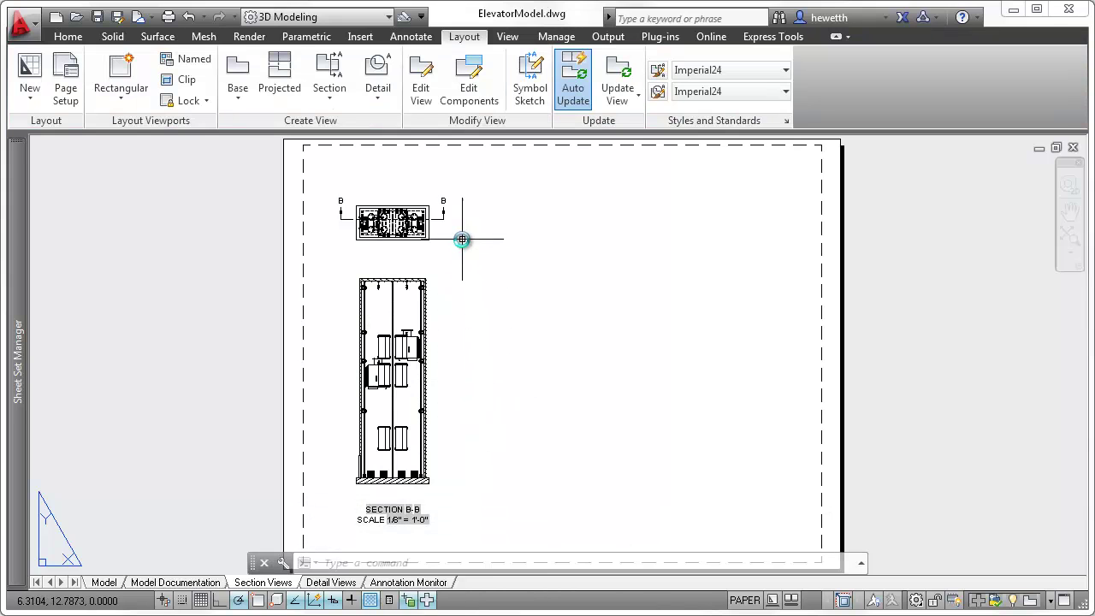
scroll(465, 195, "up", 4)
middle_click_drag(444, 417, 487, 196)
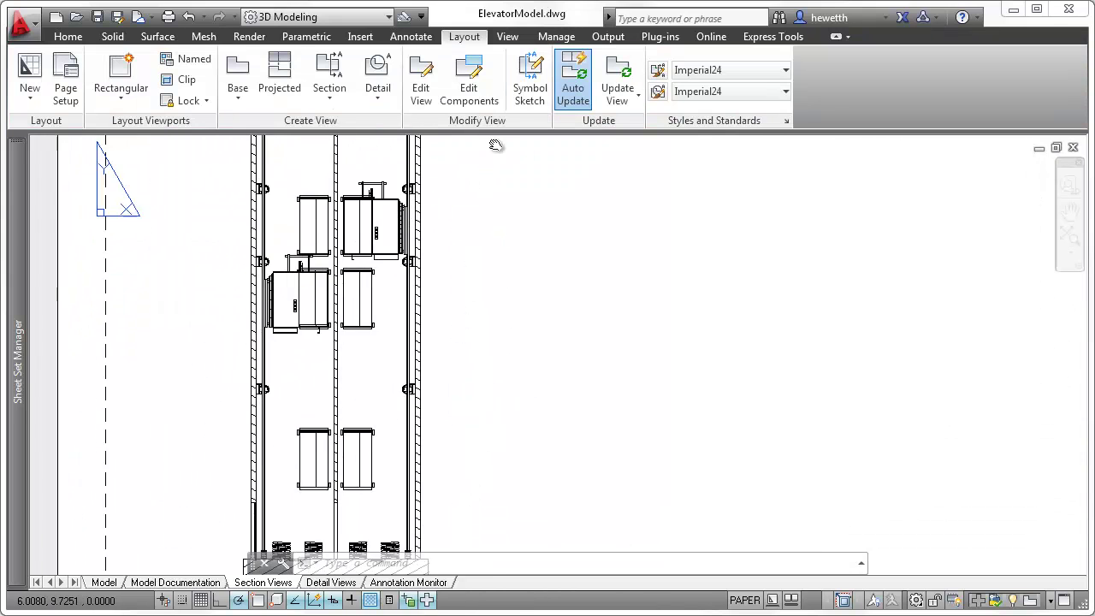
middle_click_drag(447, 402, 469, 292)
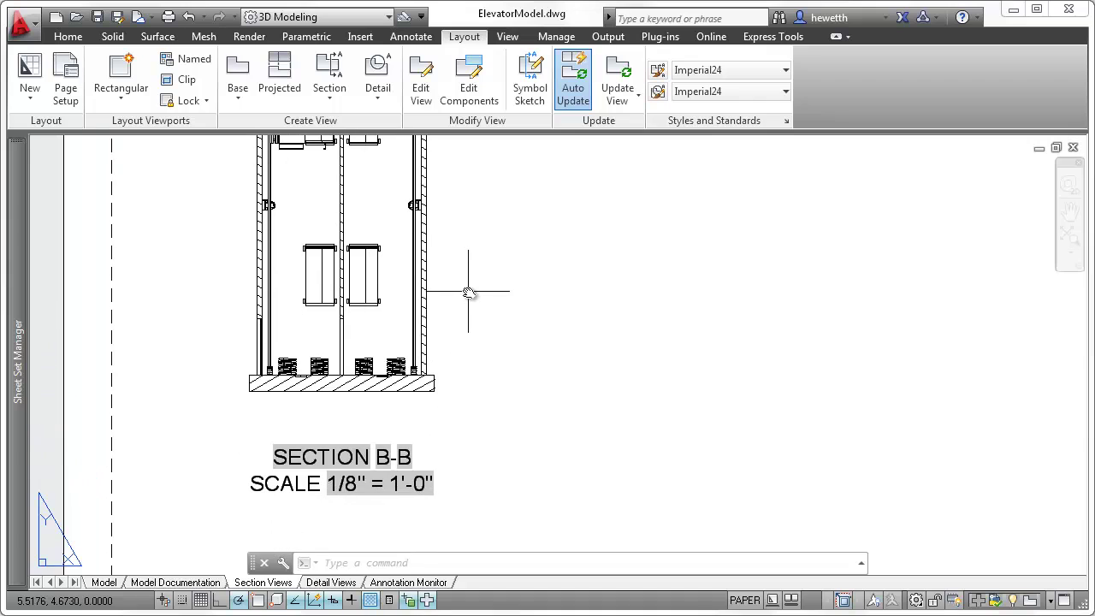
scroll(469, 295, "down", 2)
scroll(469, 377, "down", 3)
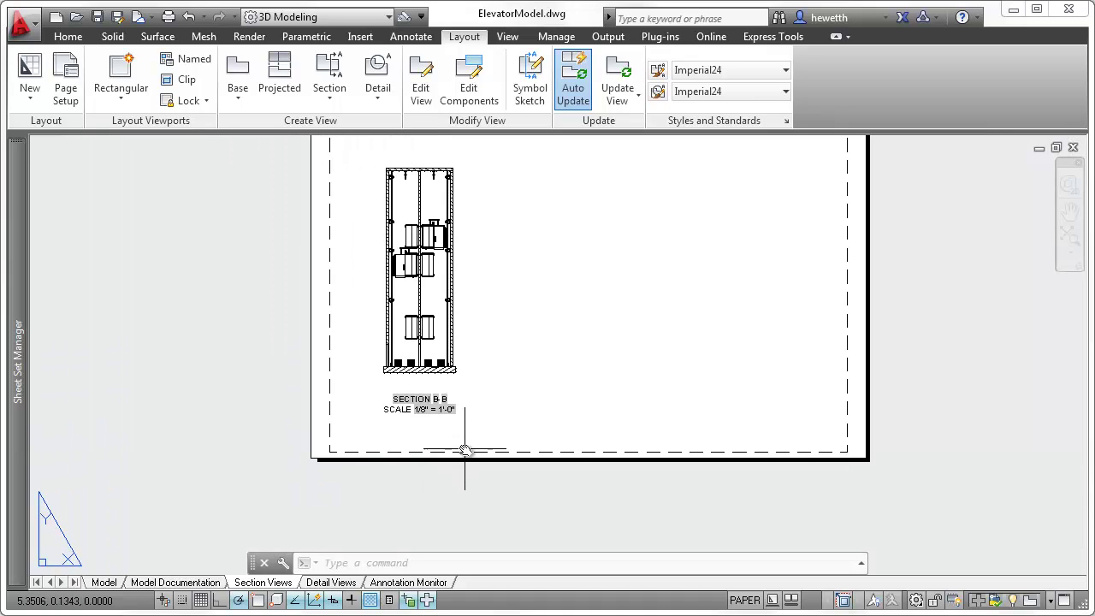
scroll(464, 447, "down", 3)
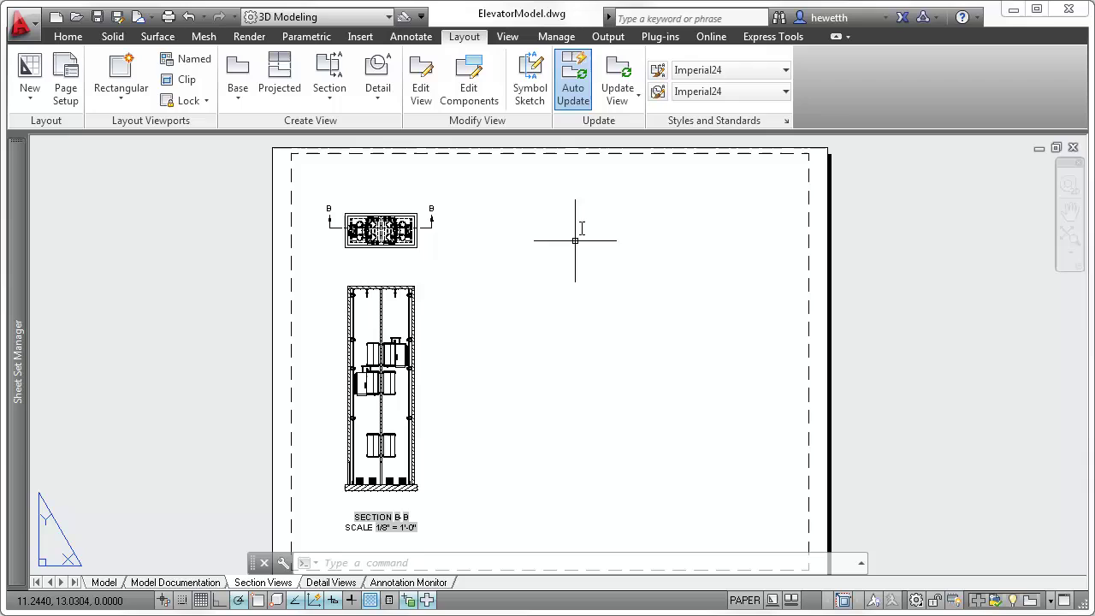
Step: Open the Section View Style Manager and start modifying the Imperial24 style
left_click(657, 70)
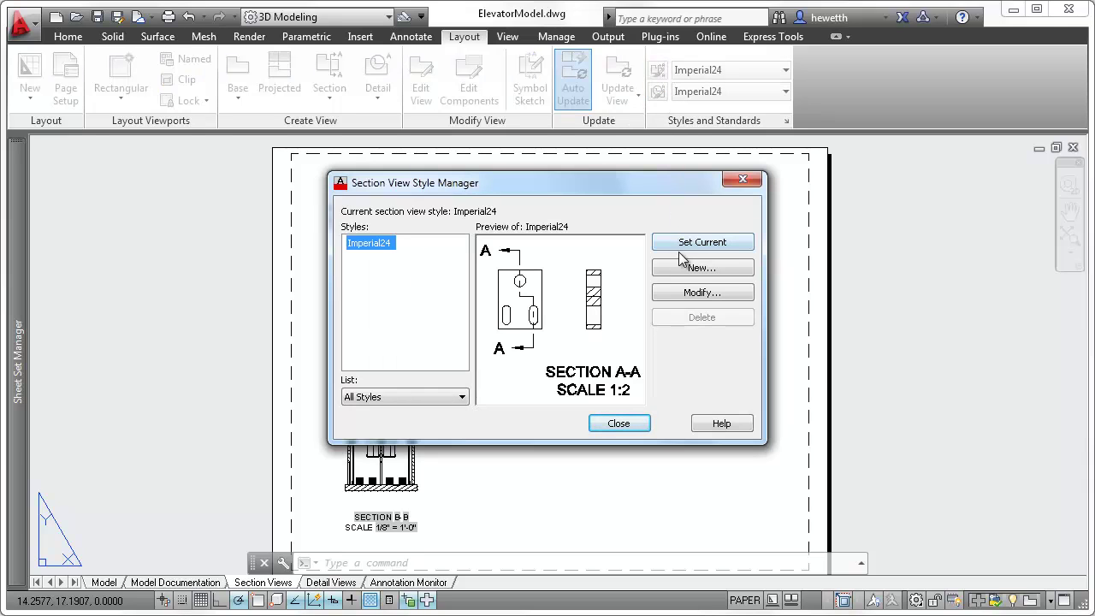
left_click(683, 293)
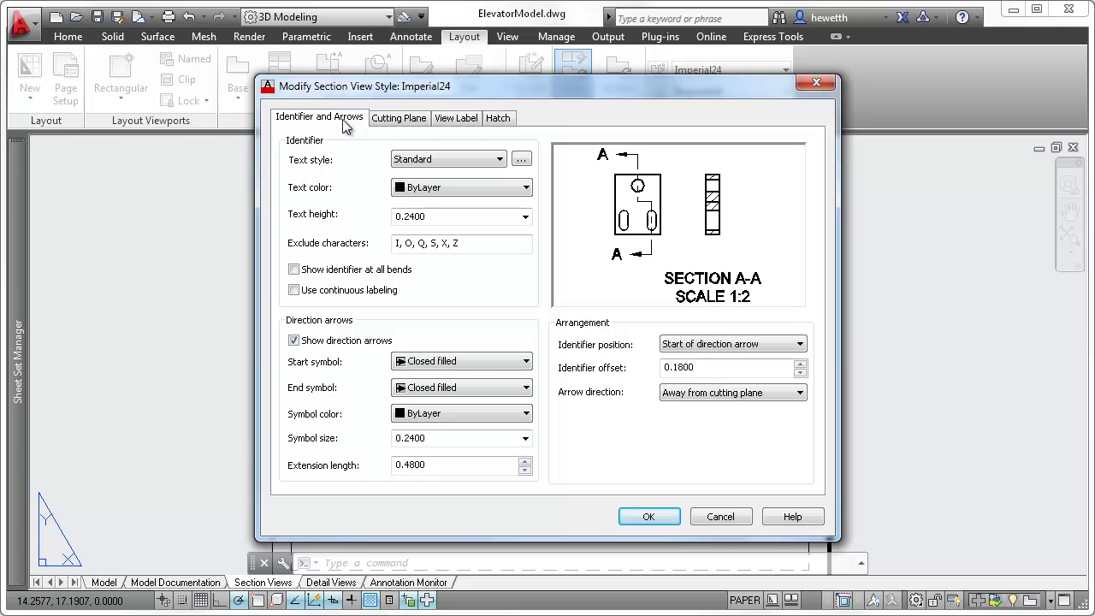
Step: Make identifier text blue, stop labelling every bend, and make direction arrows magenta
left_click(489, 184)
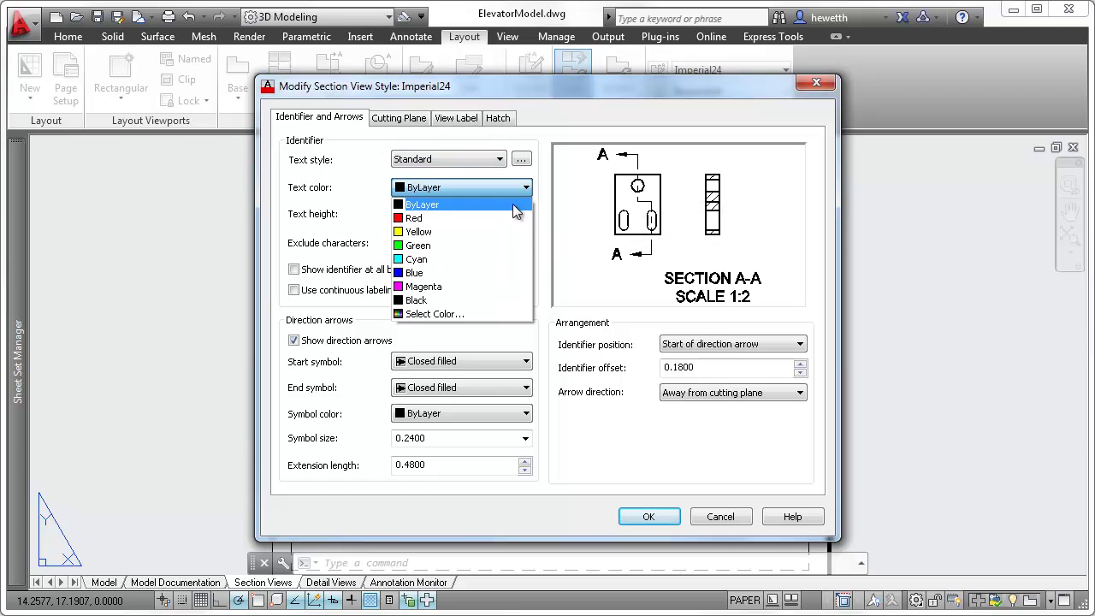
left_click(477, 273)
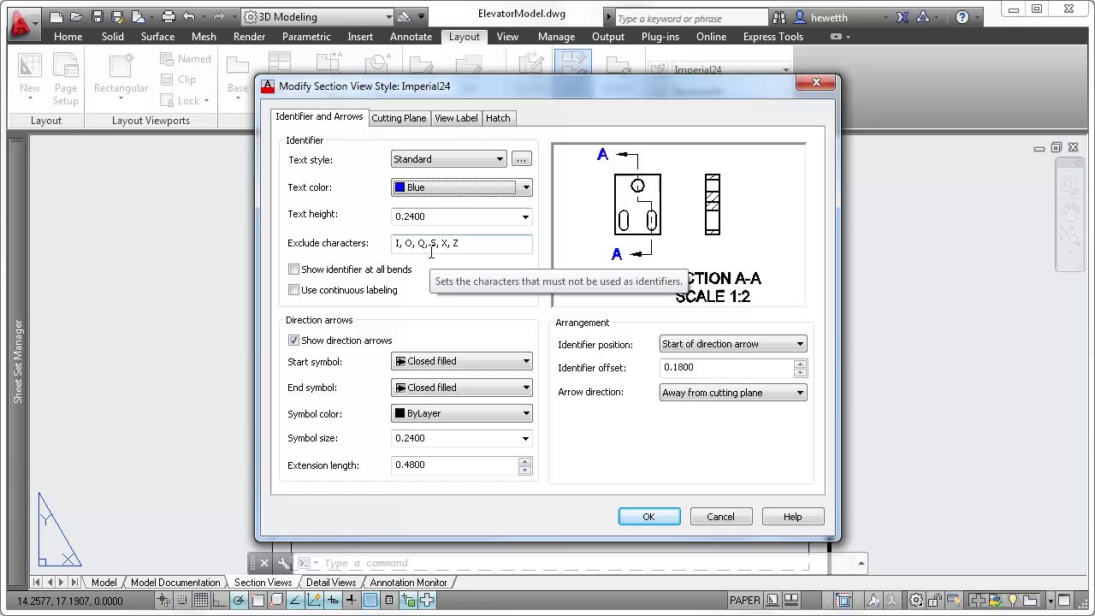
left_click(294, 271)
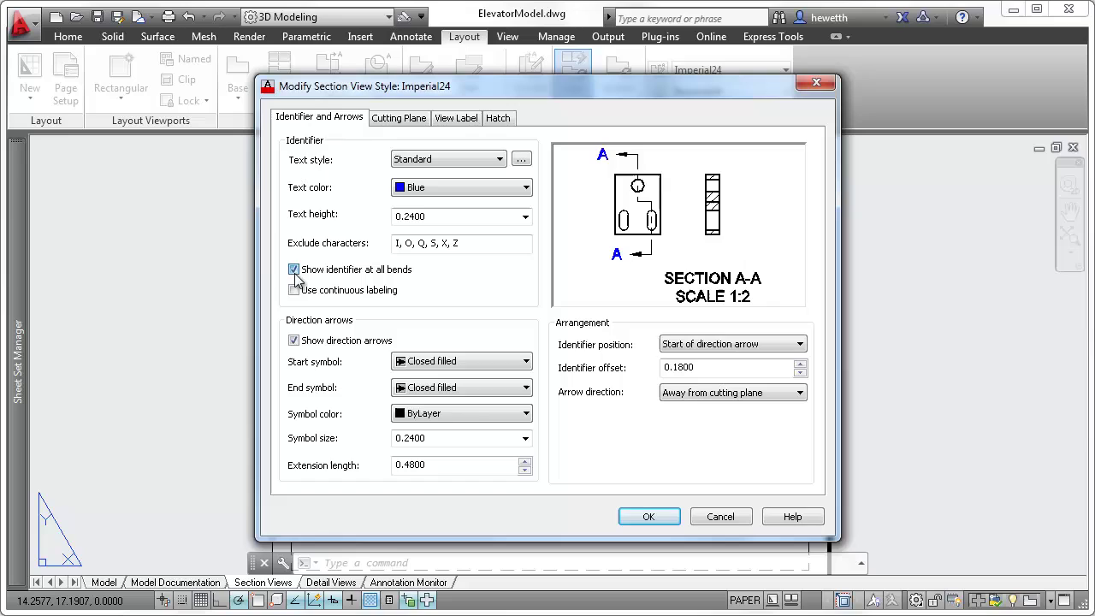
left_click(492, 419)
left_click(448, 510)
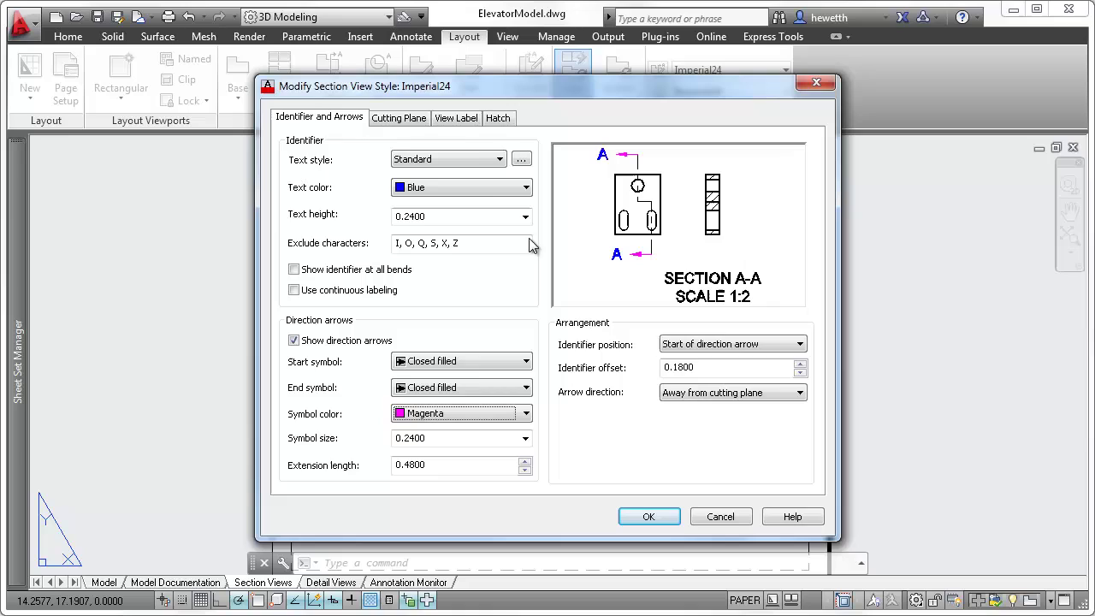
Step: Make the cutting plane lines magenta and the view label text blue
left_click(399, 118)
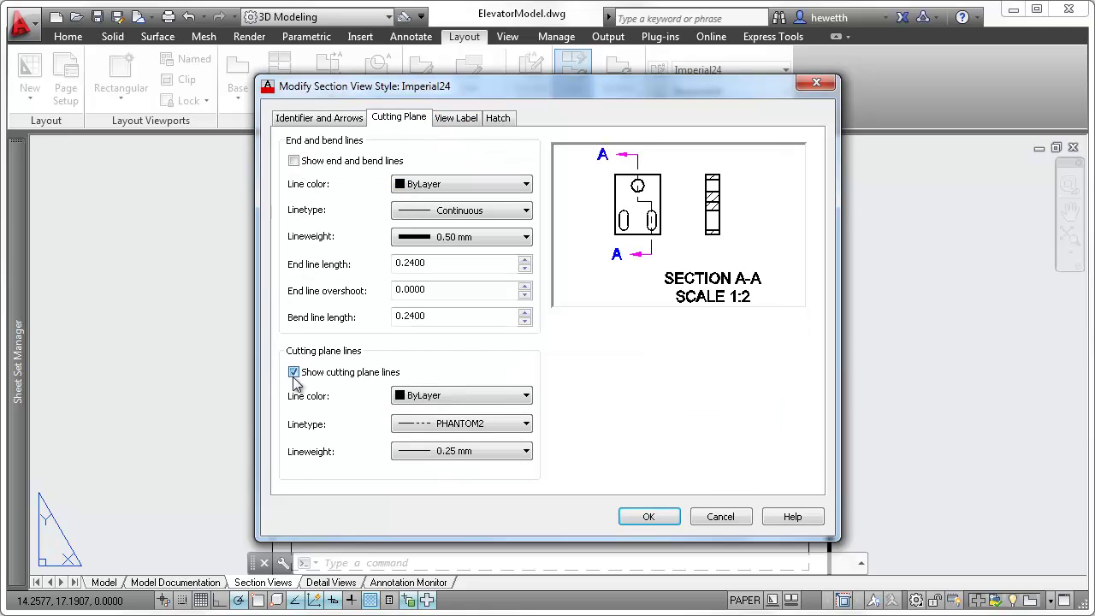
left_click(479, 395)
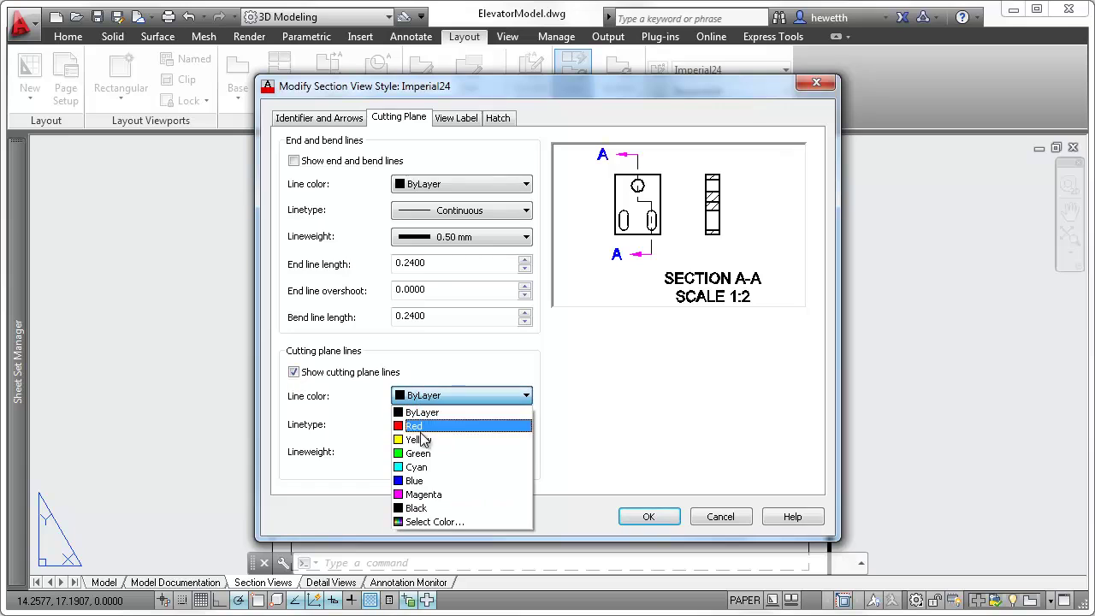
left_click(426, 499)
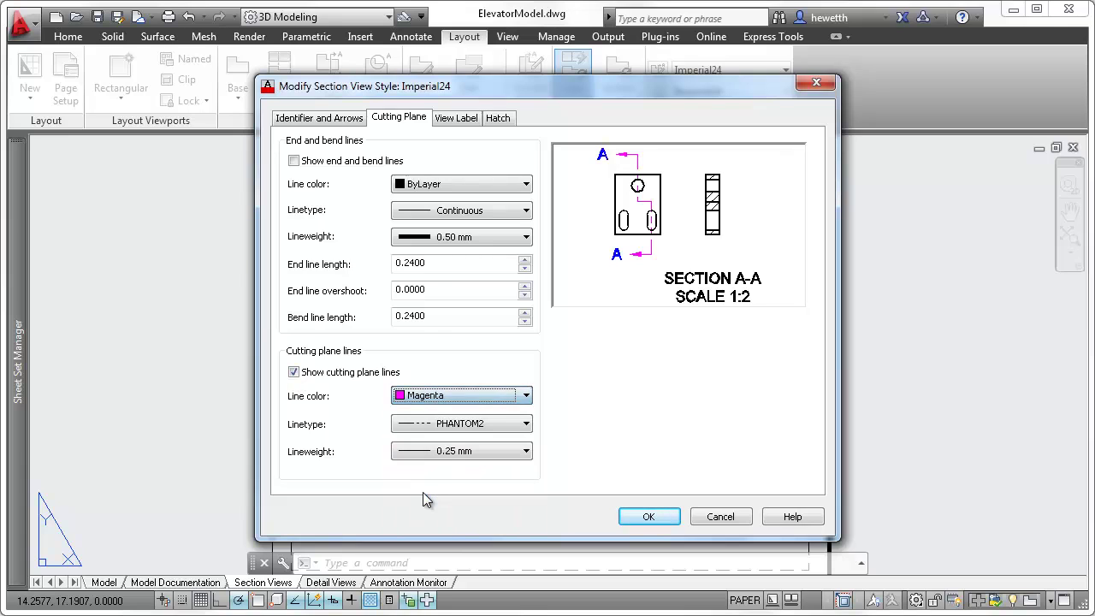
left_click(470, 119)
left_click(505, 205)
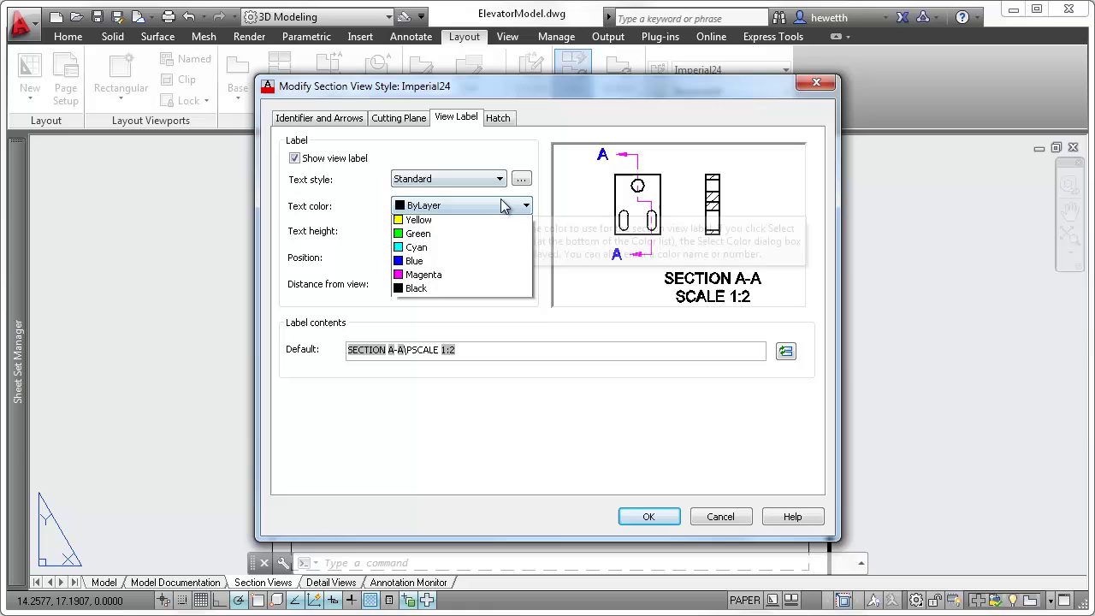
left_click(487, 295)
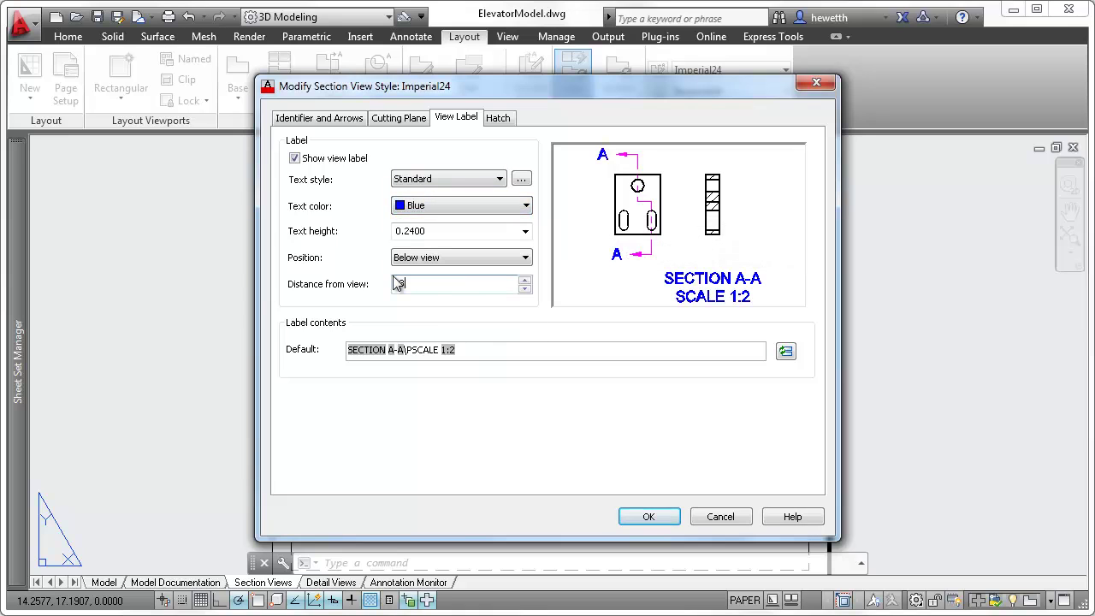
Step: Set the style's hatch scale to 0.5 and hatch colour to magenta, and confirm
left_click(498, 120)
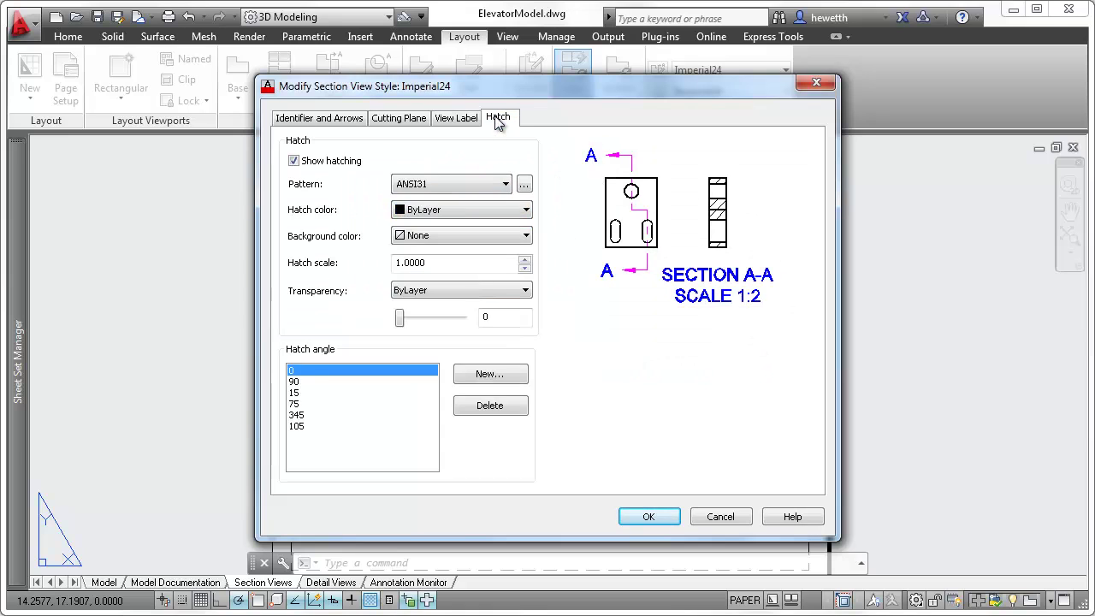
double_click(466, 259)
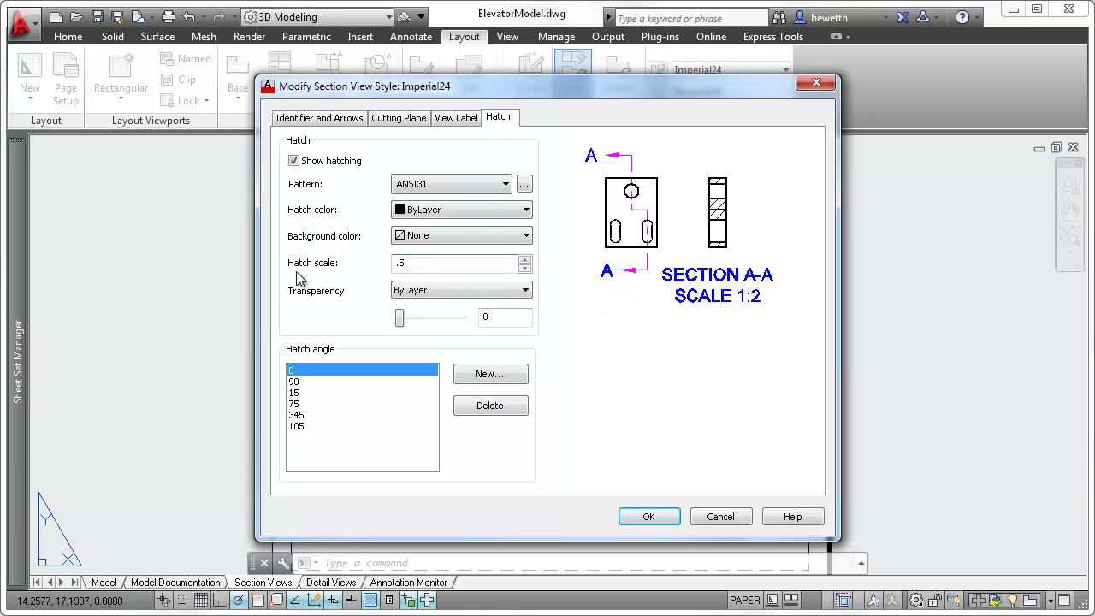
left_click(430, 218)
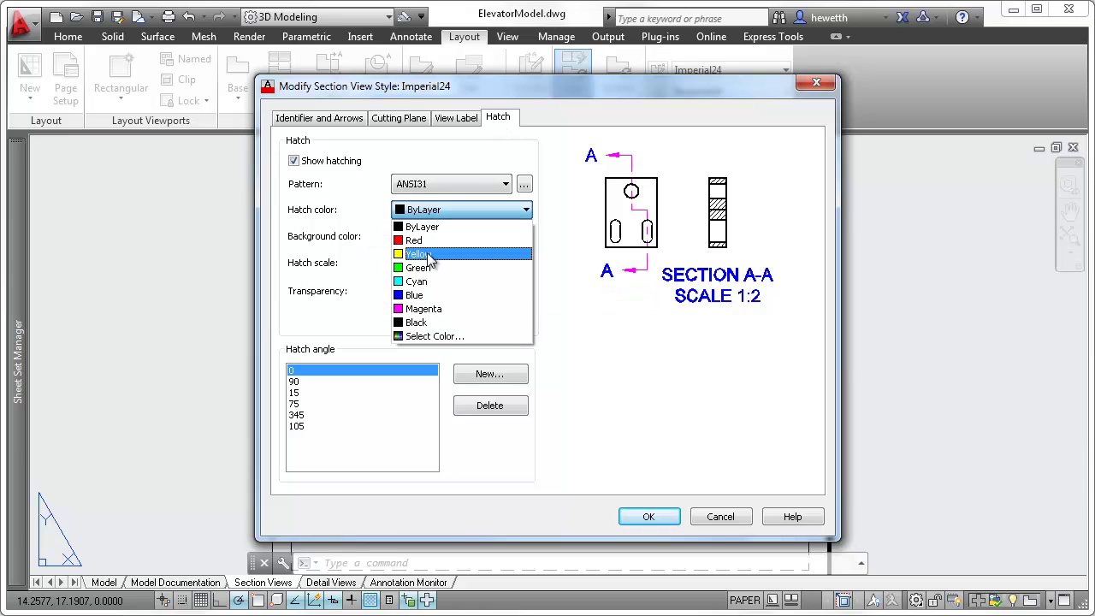
left_click(432, 313)
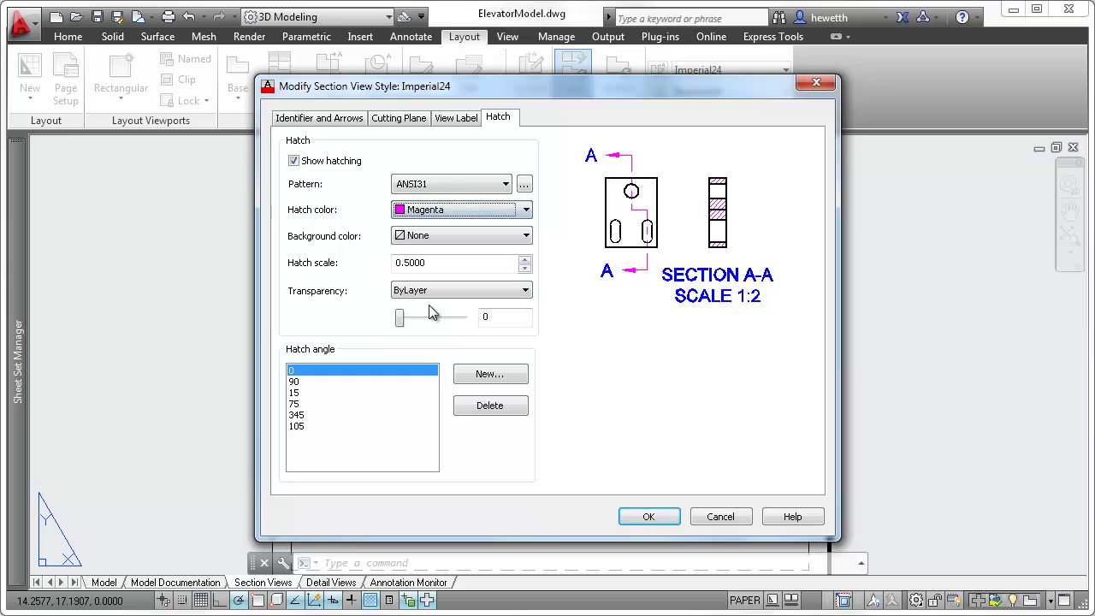
left_click(643, 519)
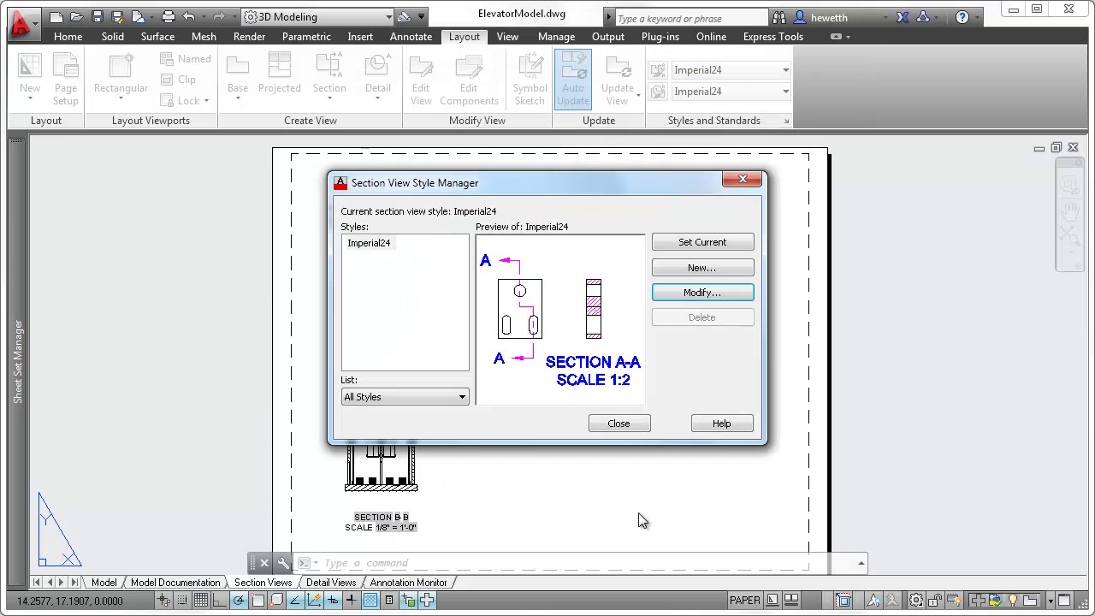
Step: Close the style manager and select the hatching at the base of section B-B
left_click(618, 423)
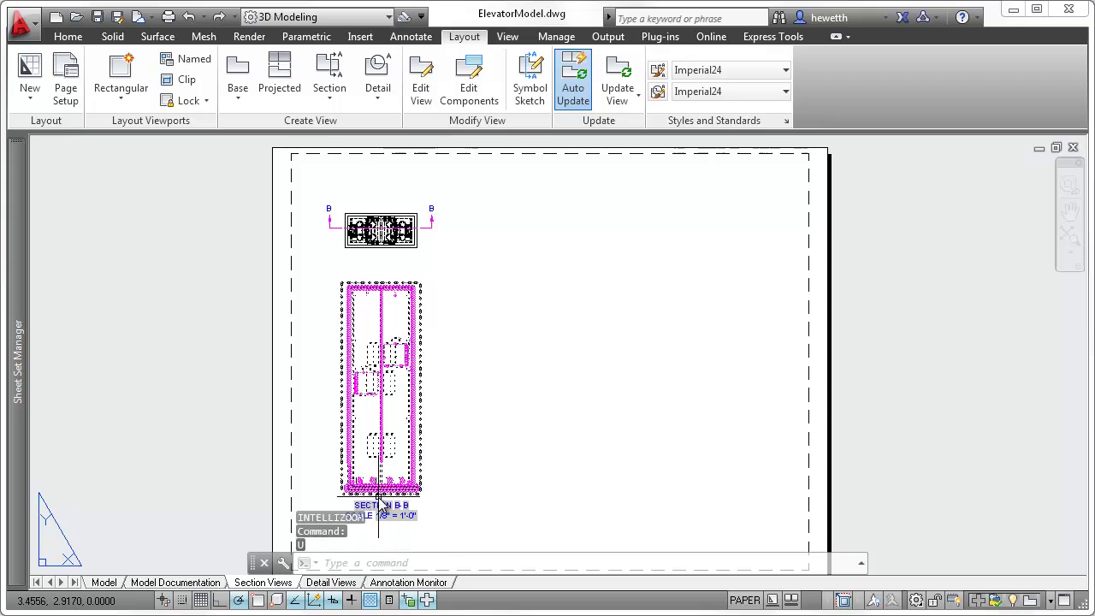
scroll(380, 505, "up", 6)
middle_click_drag(382, 504, 418, 390)
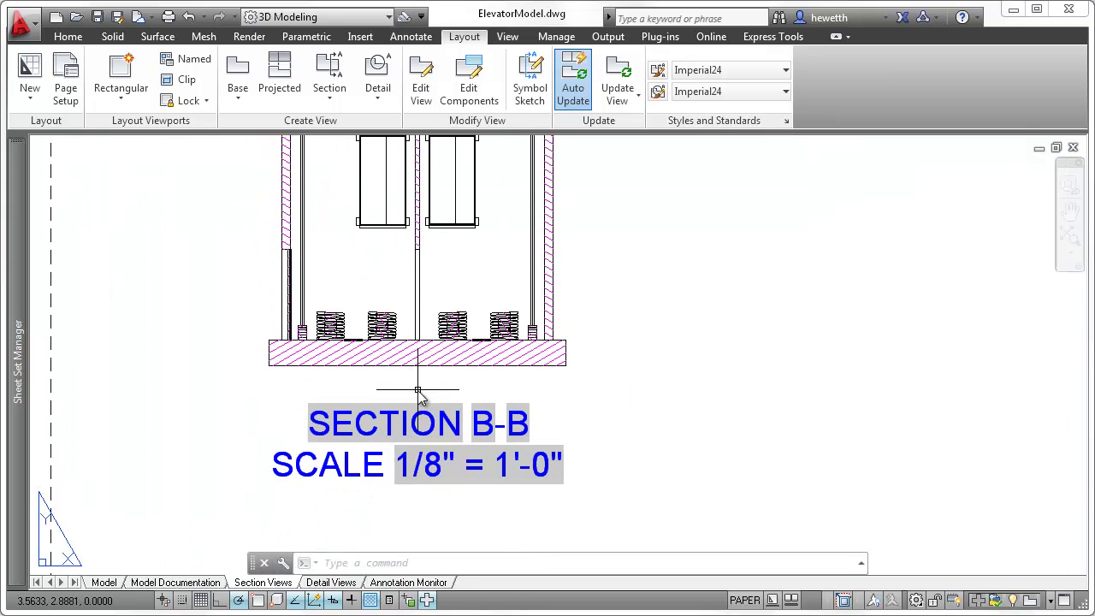
left_click(416, 355)
Step: Change the base slab hatch to AR-CONC and shrink its scale to 0.0483
double_click(415, 358)
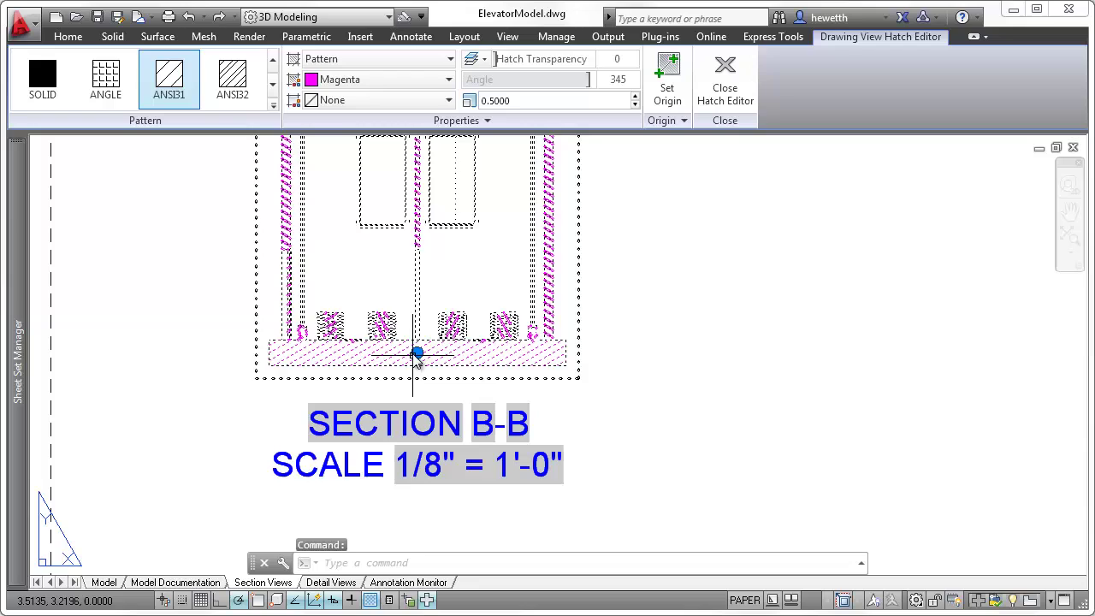
left_click(273, 104)
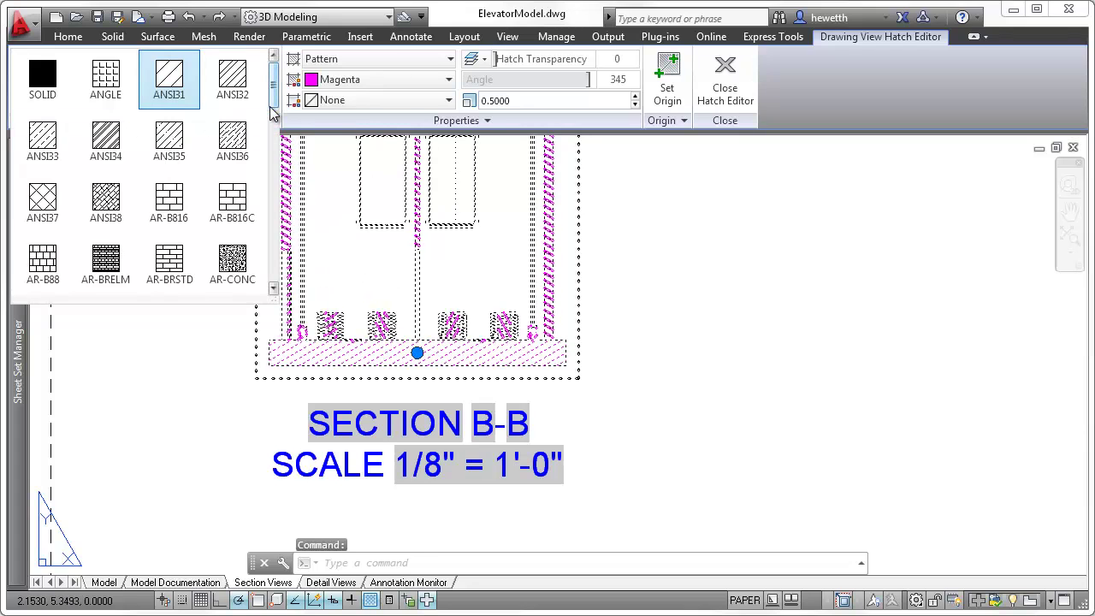
left_click(273, 288)
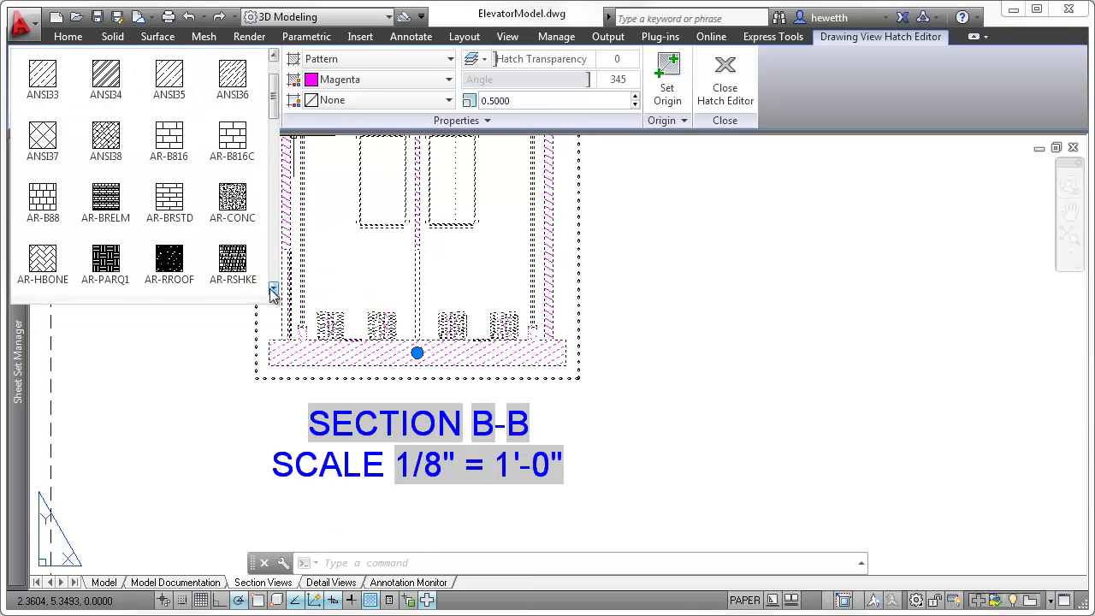
left_click(231, 196)
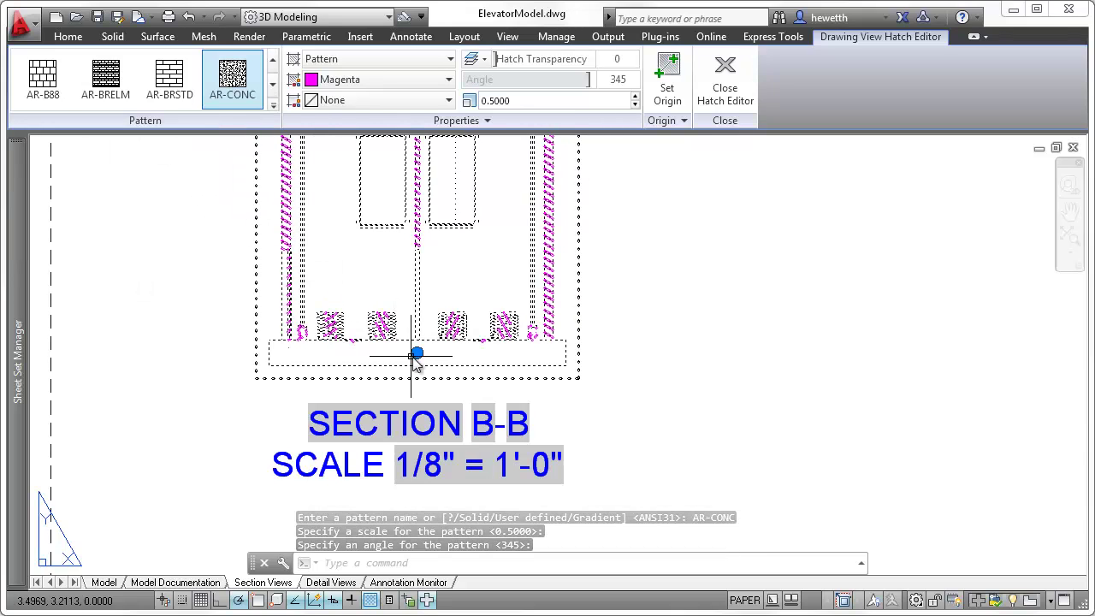
mouse_move(417, 354)
left_click(453, 420)
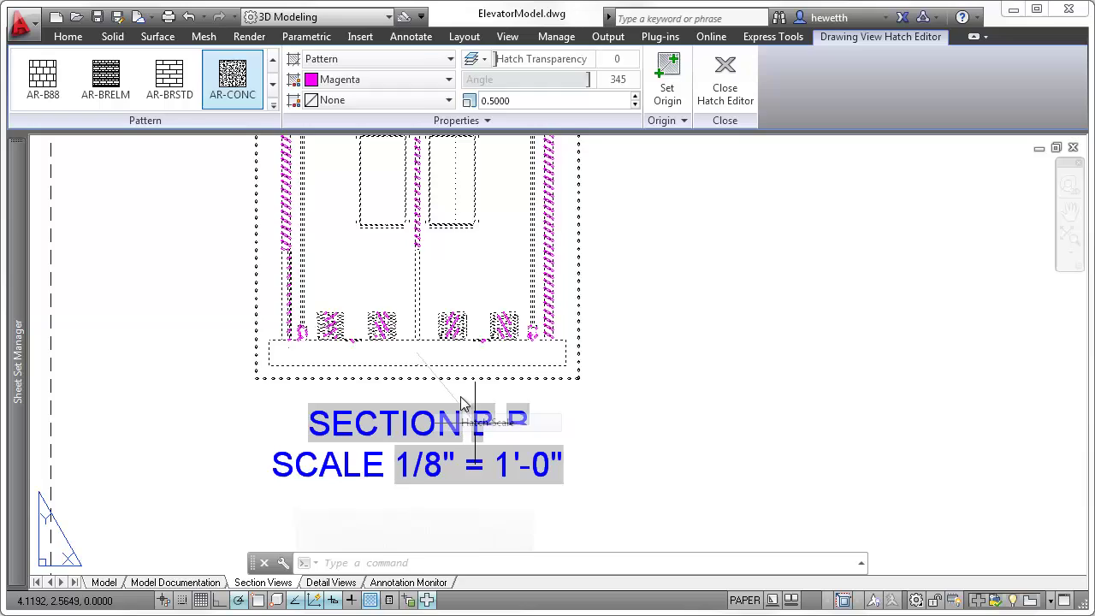
left_click(417, 351)
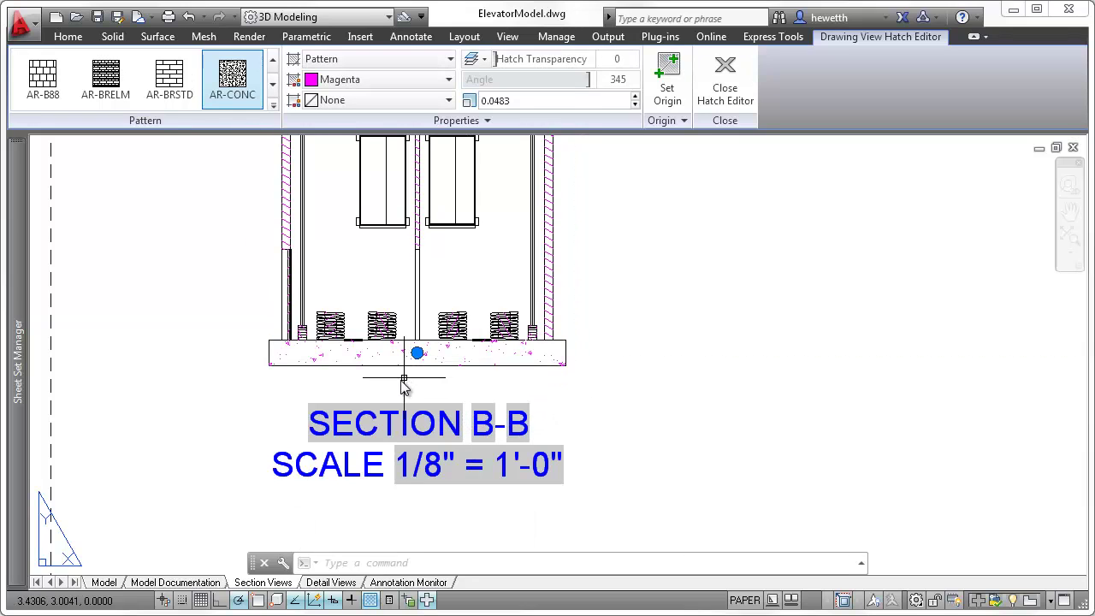
Step: Change the section view's identifier from B to A and apply the edit
double_click(398, 385)
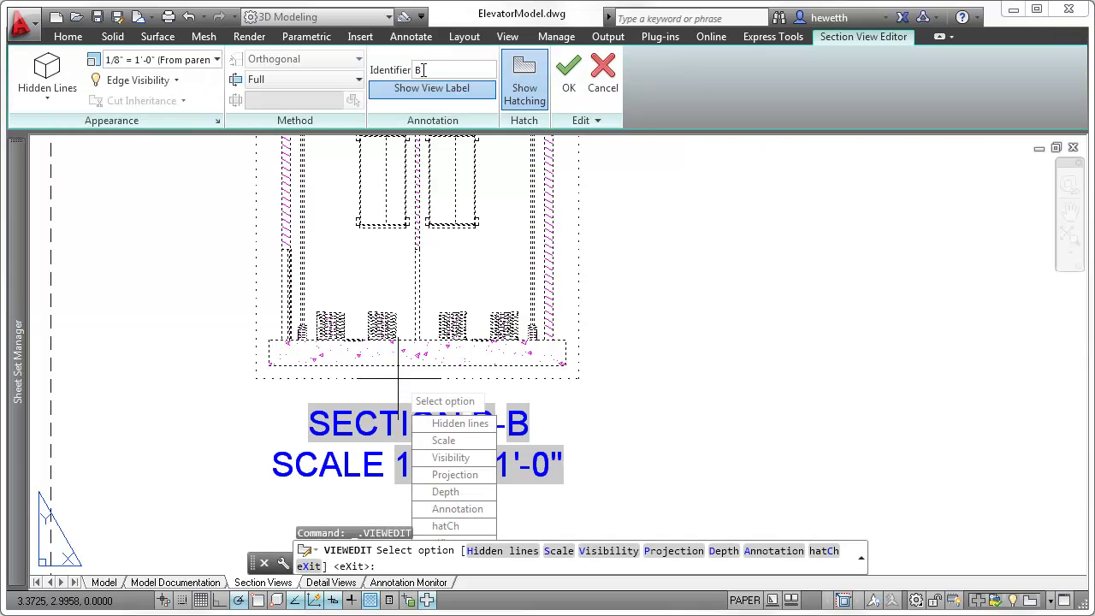
left_click(418, 70)
type("A")
key("Return")
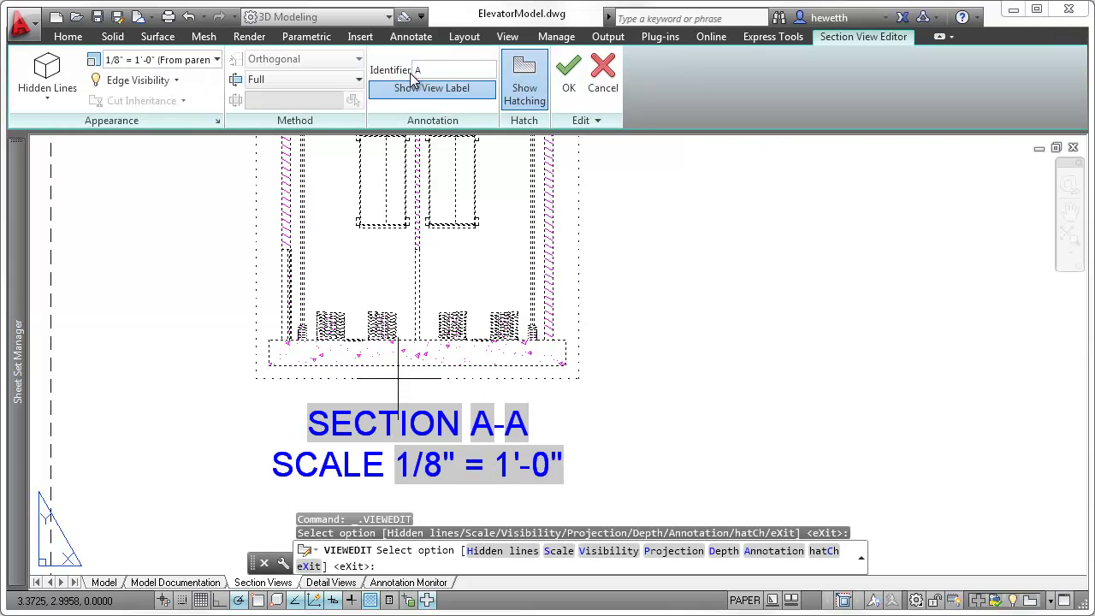
left_click(569, 72)
Step: Project an isometric view from section A-A and place it to the right
scroll(521, 402, "down", 3)
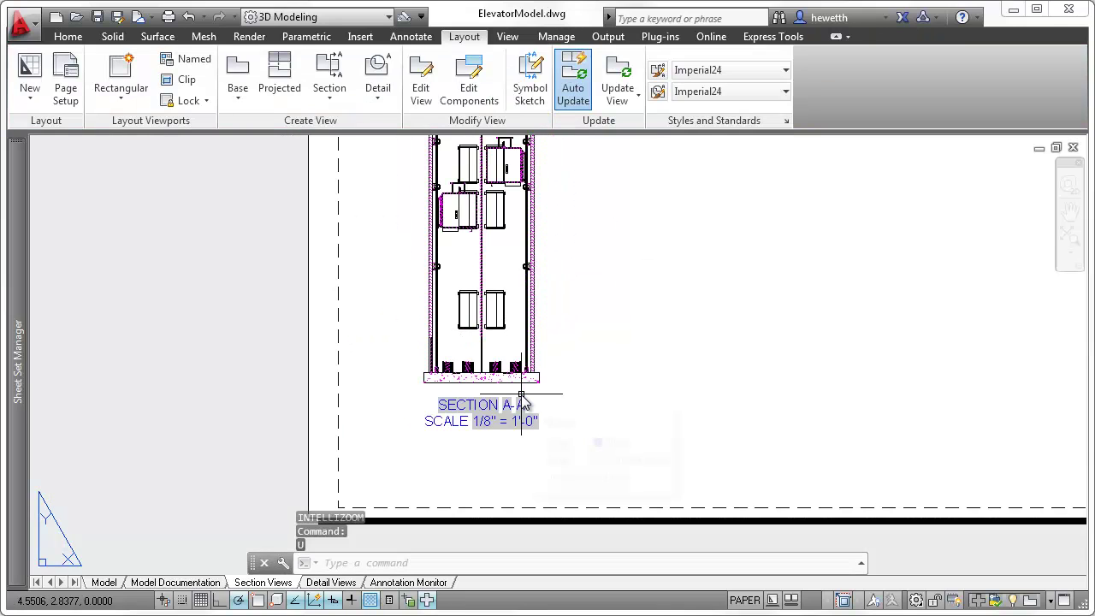
mouse_move(521, 401)
middle_mouse_down()
mouse_move(402, 513)
mouse_move(347, 491)
middle_mouse_up()
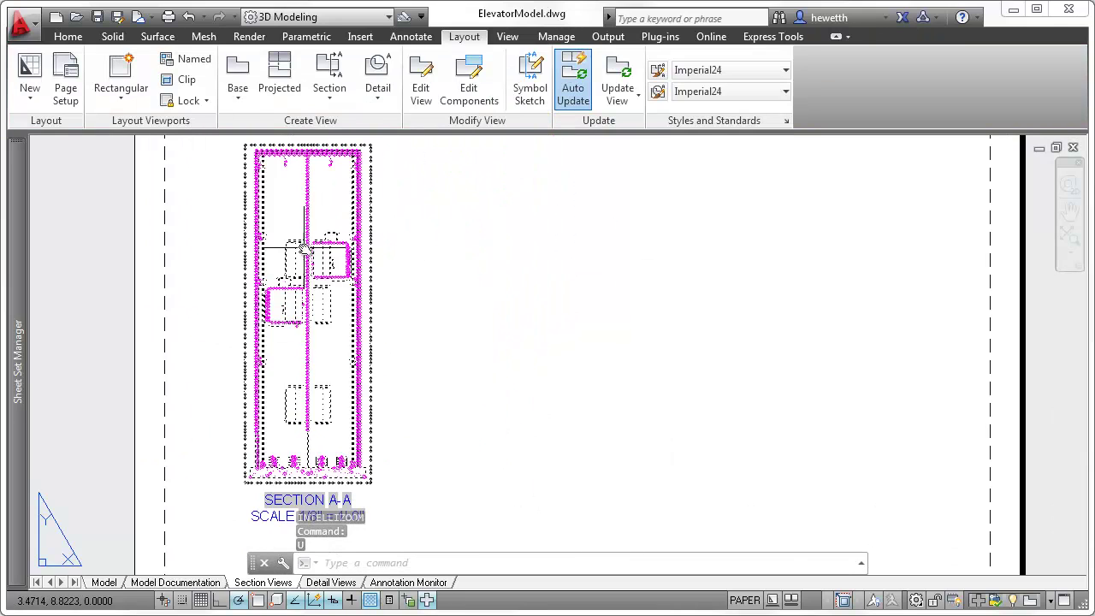
left_click(280, 85)
left_click(329, 152)
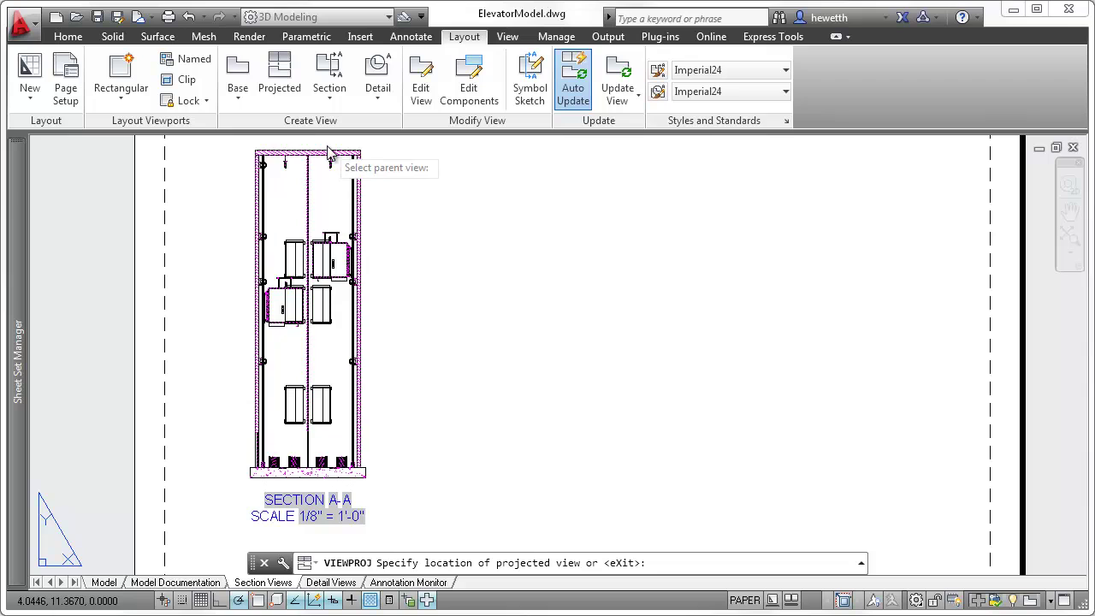
left_click(546, 139)
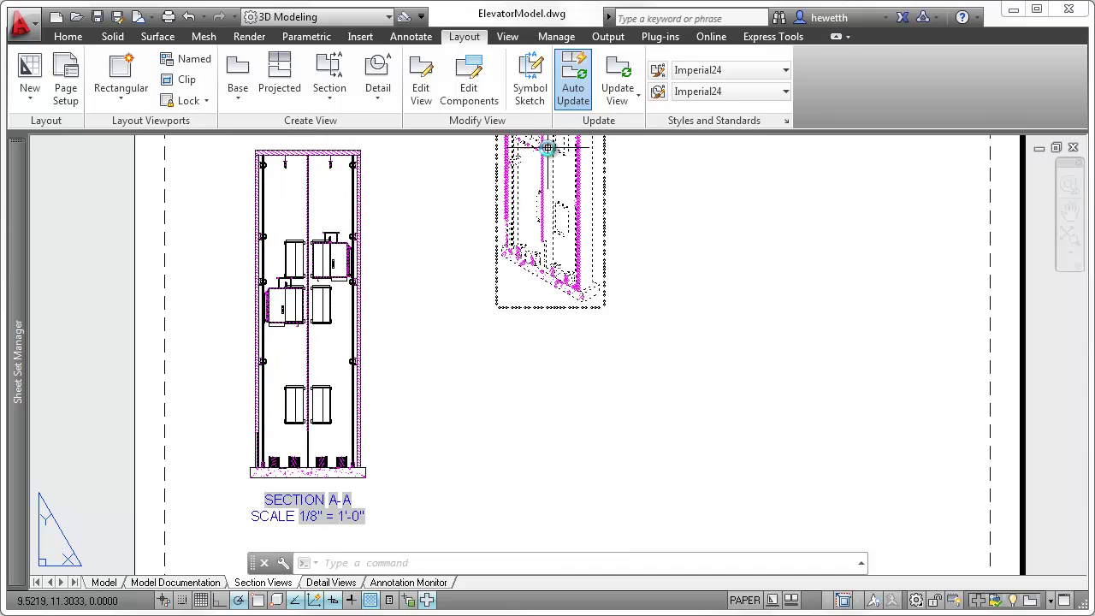
key("Return")
left_click(548, 148)
left_click(552, 144)
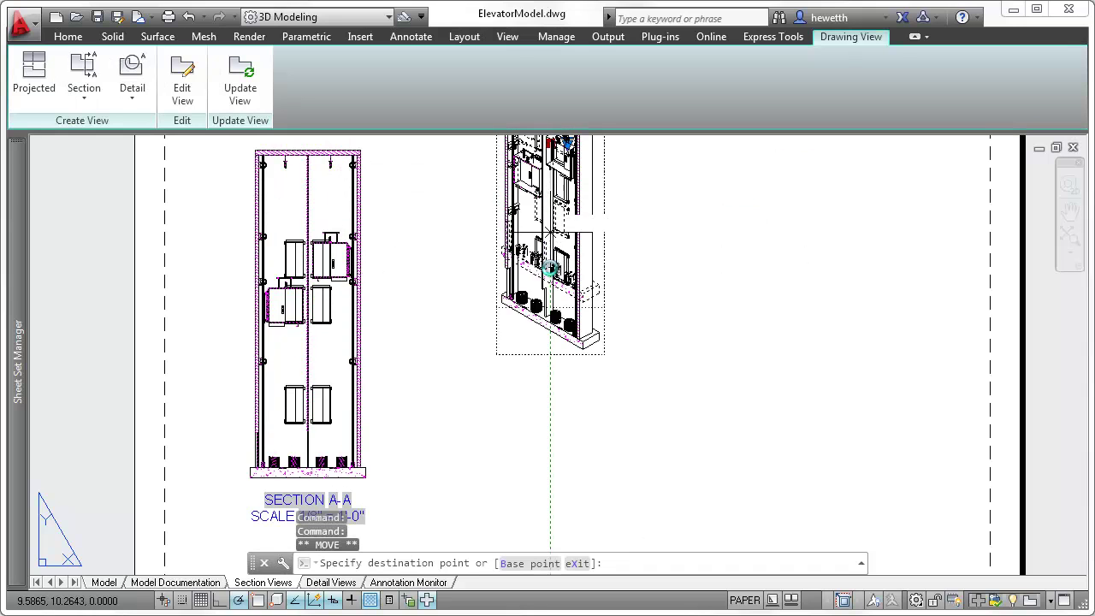
left_click(453, 300)
key("Escape")
Step: Stretch the section line by its middle grip, then undo the stretch with U
scroll(442, 342, "down", 2)
left_click(342, 209)
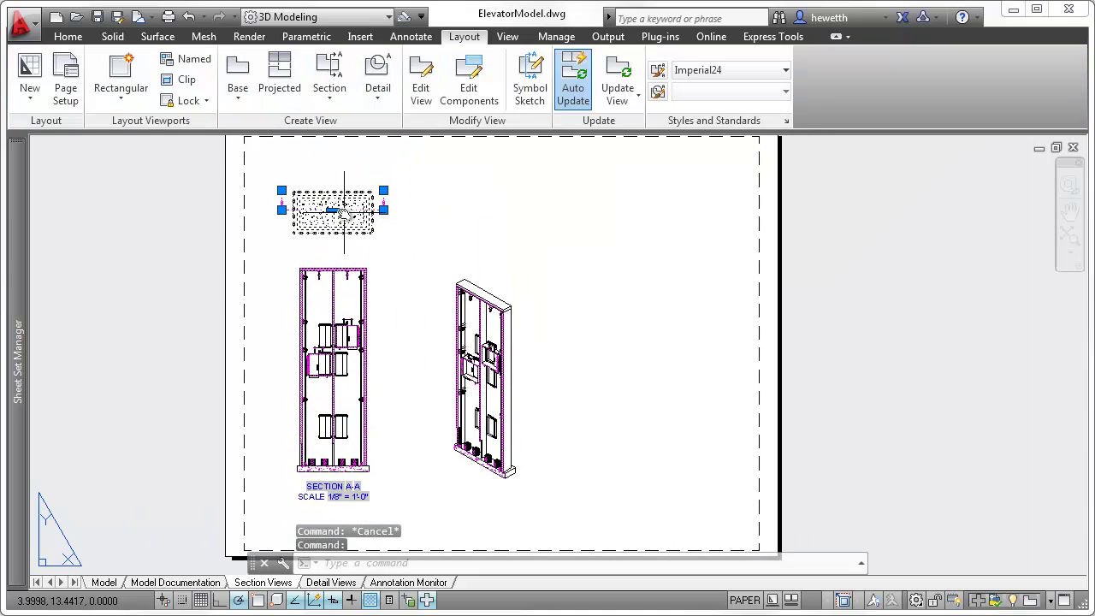
left_click(333, 210)
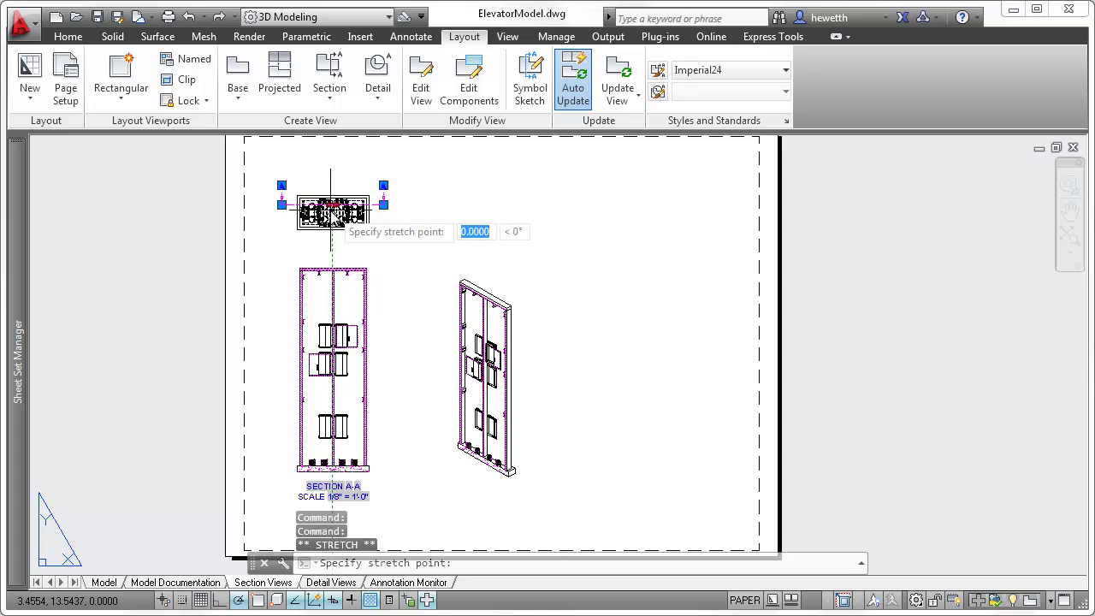
type("u")
key("Return")
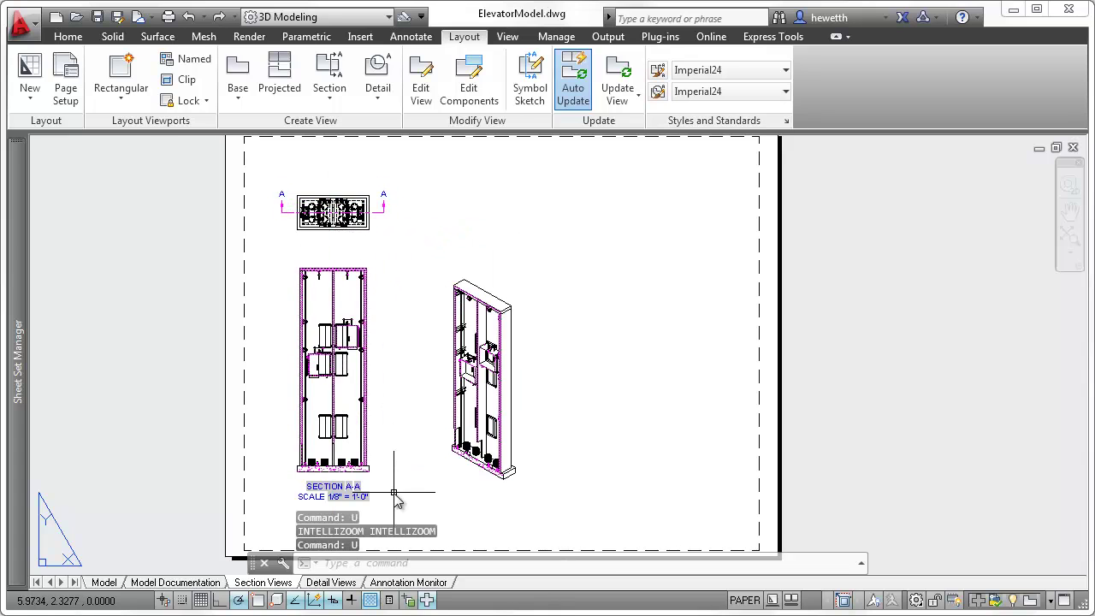
Step: Window-select the five pit components and set their section participation to None
scroll(394, 494, "up", 6)
middle_click_drag(401, 488, 500, 431)
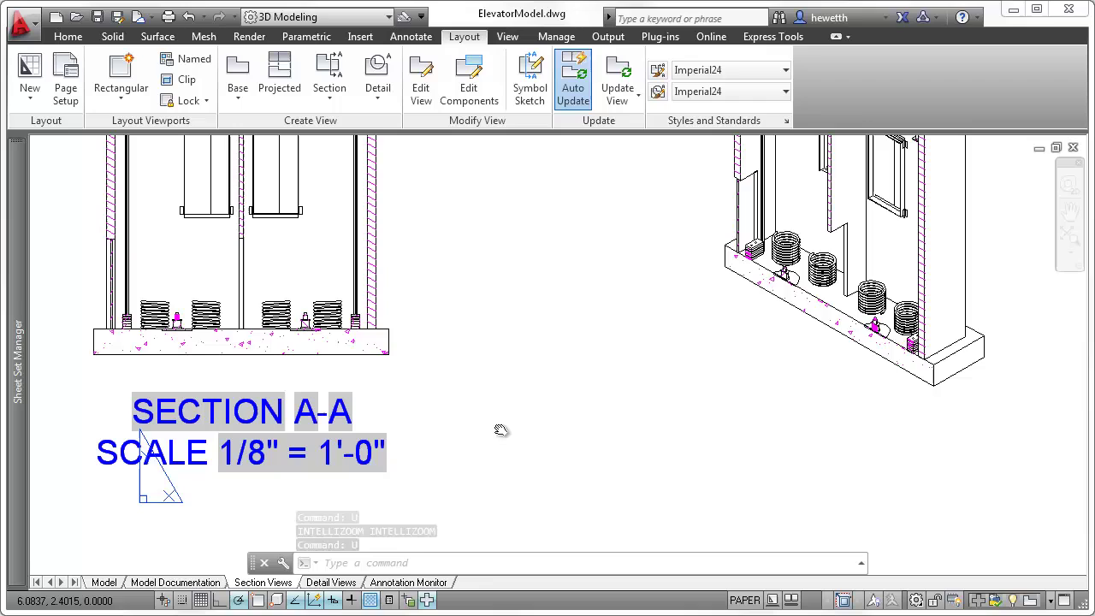
left_click(473, 96)
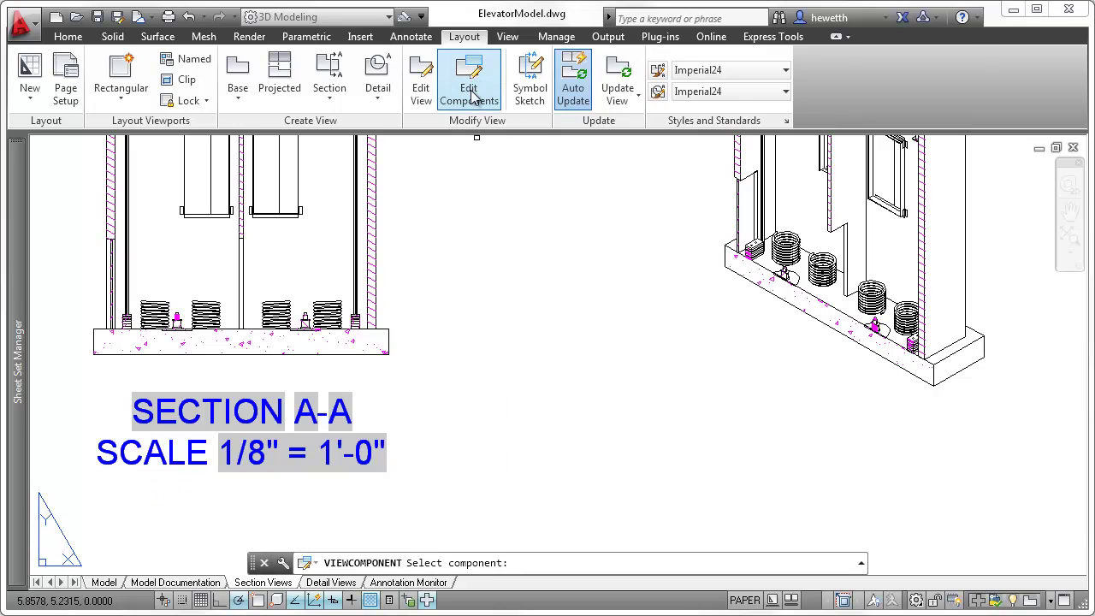
left_click(404, 203)
key("Return")
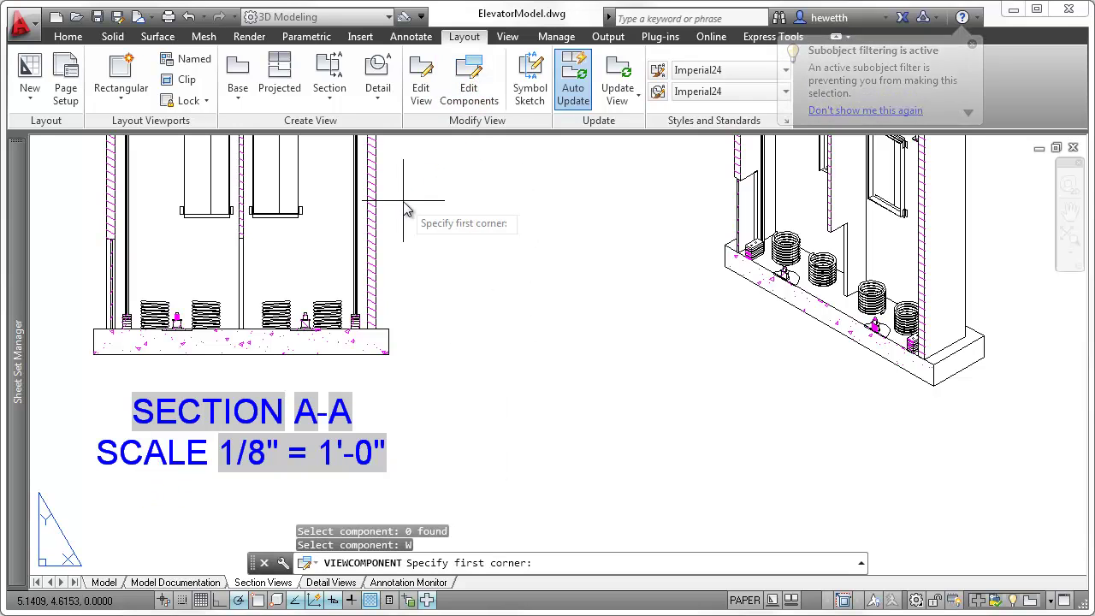
left_click(291, 300)
left_click(326, 348)
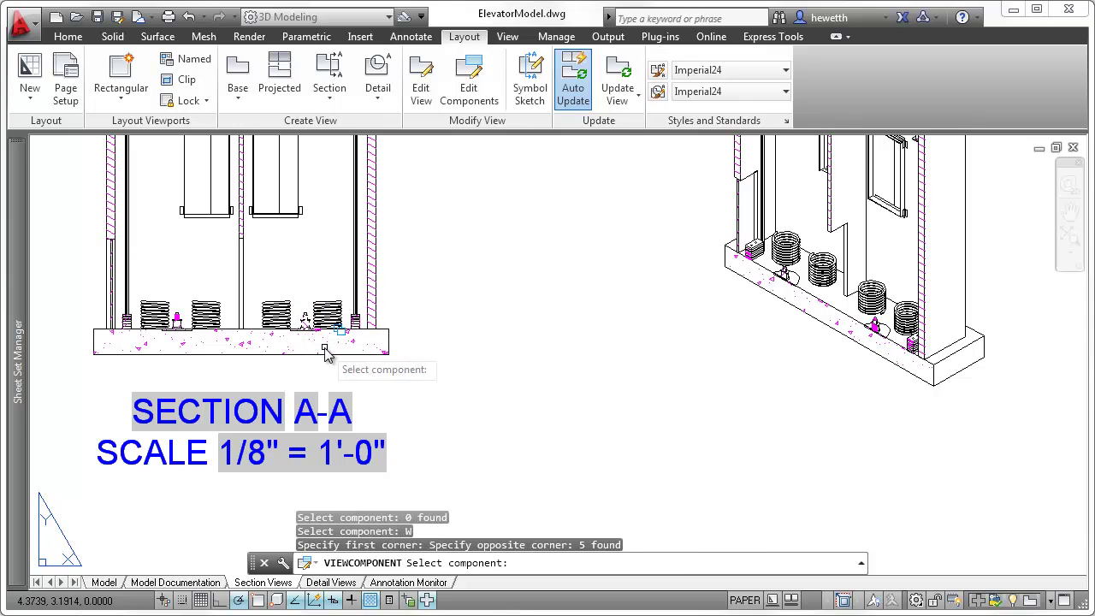
key("Return")
left_click(372, 391)
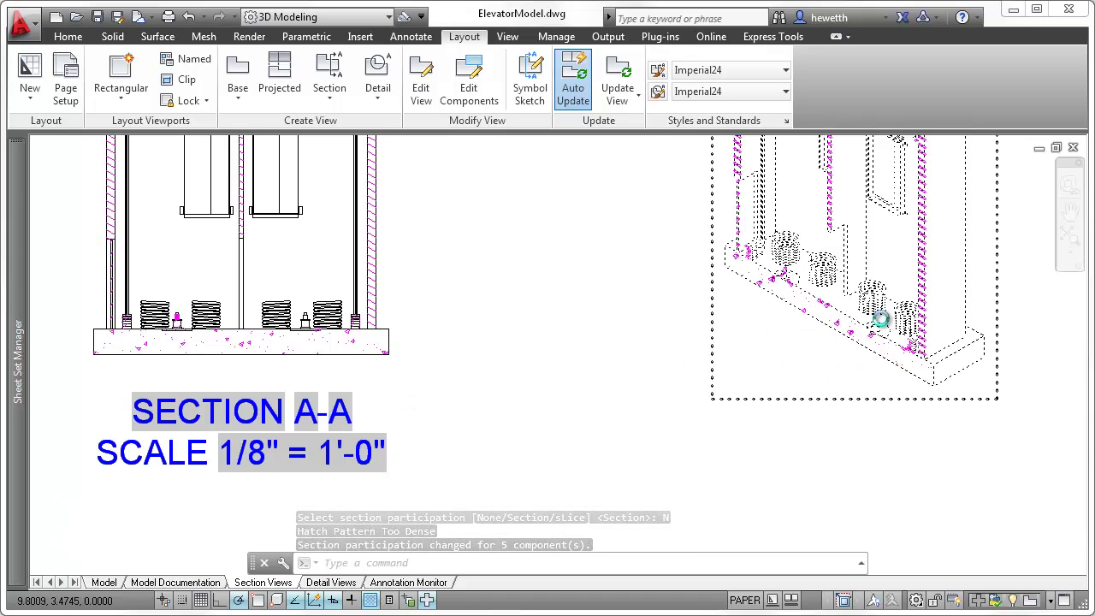
Step: Zoom and pan to inspect the base of the isometric view
scroll(882, 318, "up", 4)
scroll(872, 313, "up", 2)
middle_click_drag(872, 313, 872, 434)
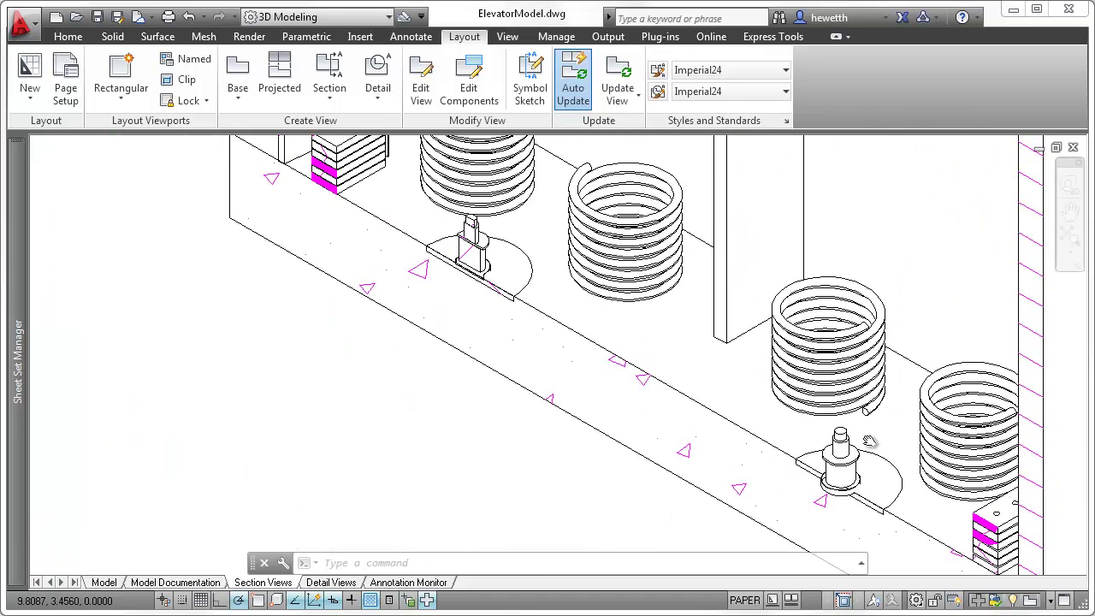
scroll(778, 446, "down", 6)
scroll(237, 298, "up", 3)
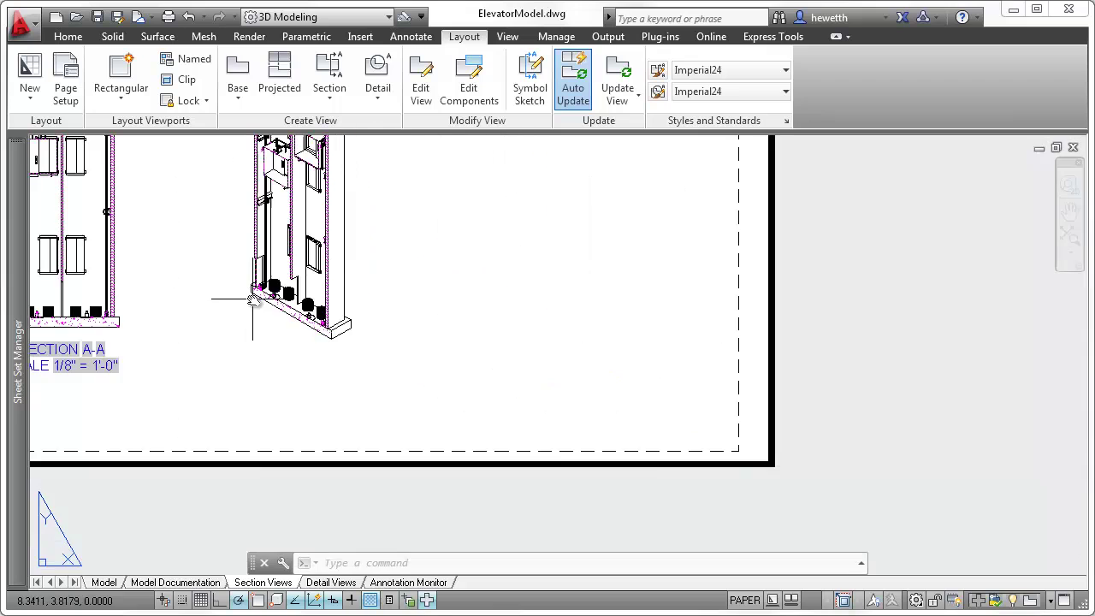
Step: Drag the section line's right endpoint lower to angle the cut across the plan
middle_click_drag(276, 302, 564, 507)
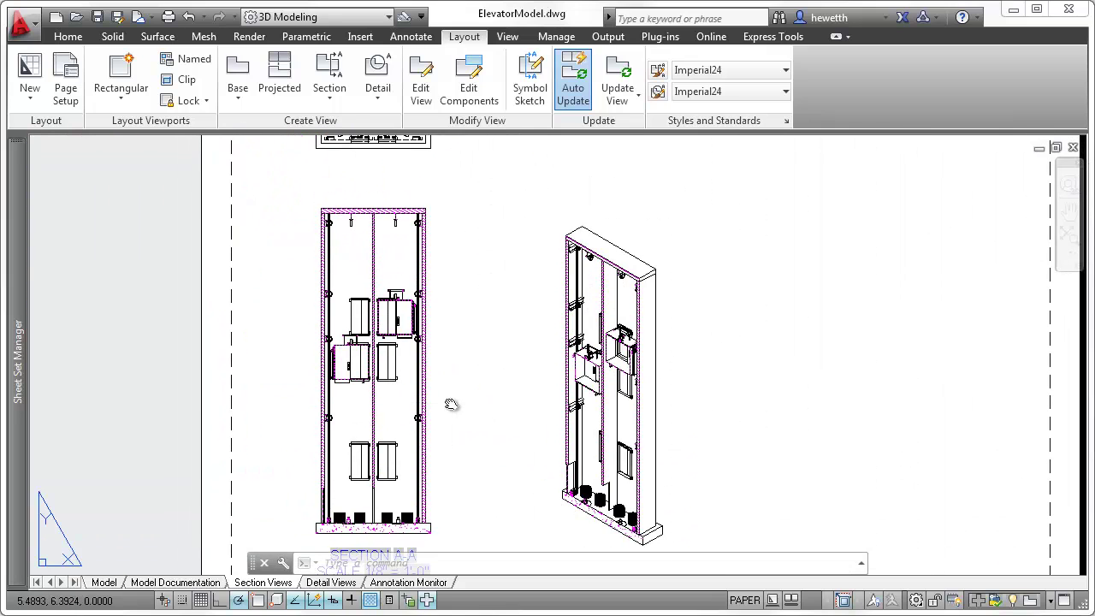
middle_click_drag(452, 439, 445, 482)
left_click(442, 164)
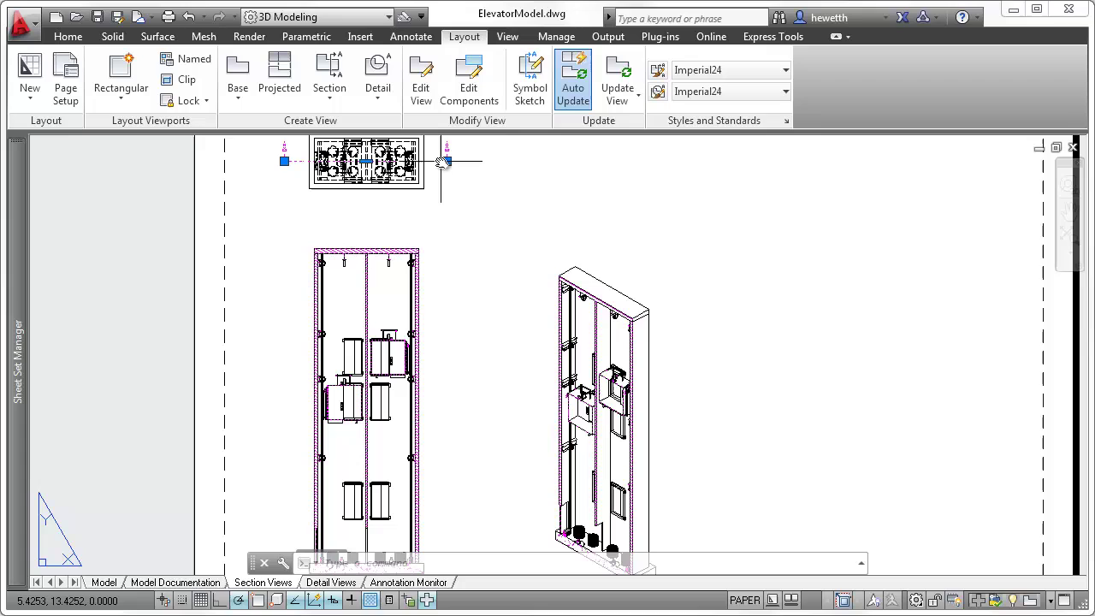
left_click(446, 161)
left_click(486, 200)
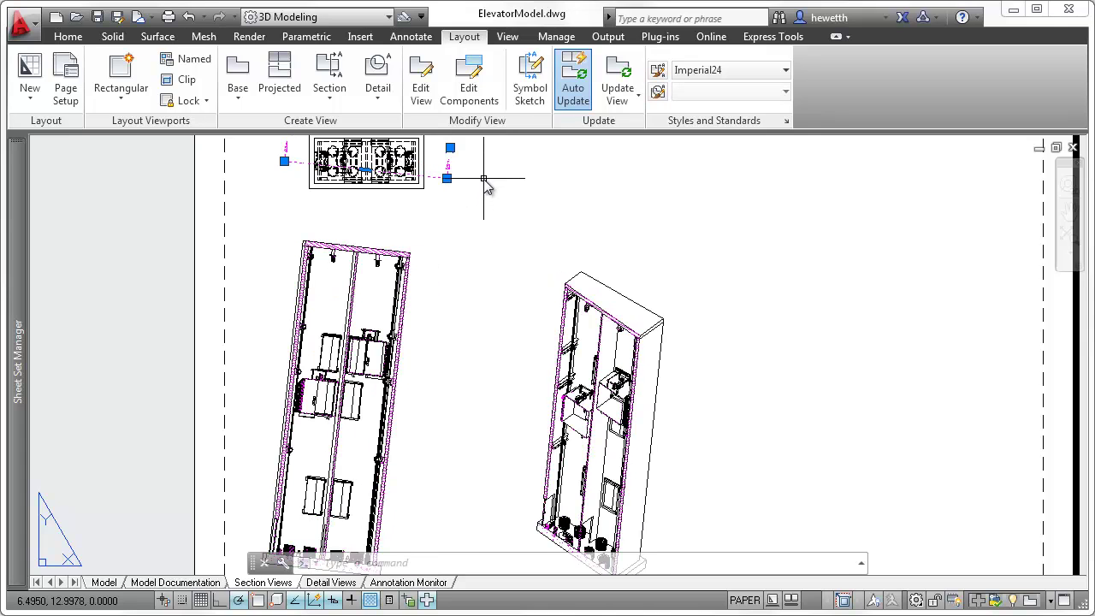
scroll(475, 146, "up", 2)
middle_click_drag(472, 139, 526, 214)
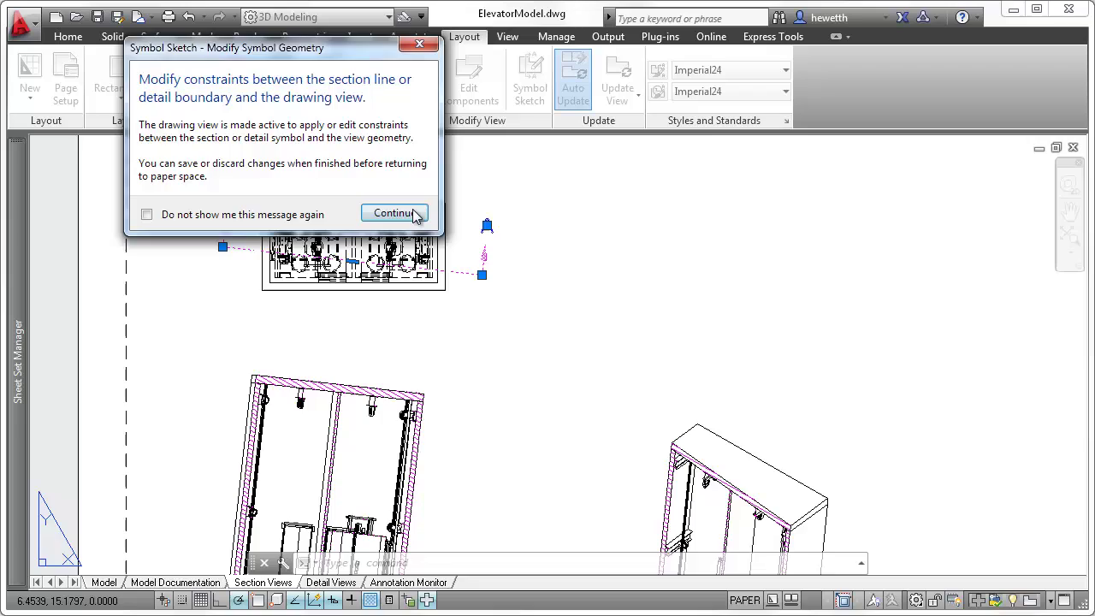
Step: Constrain the section line parallel to the plan's edge
left_click(394, 214)
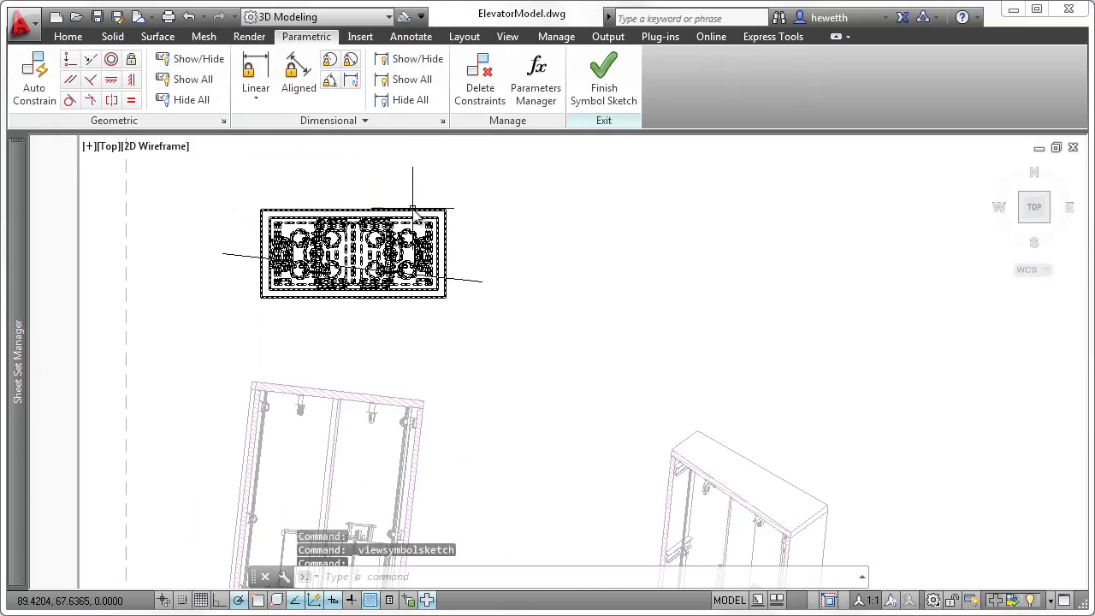
key("Escape")
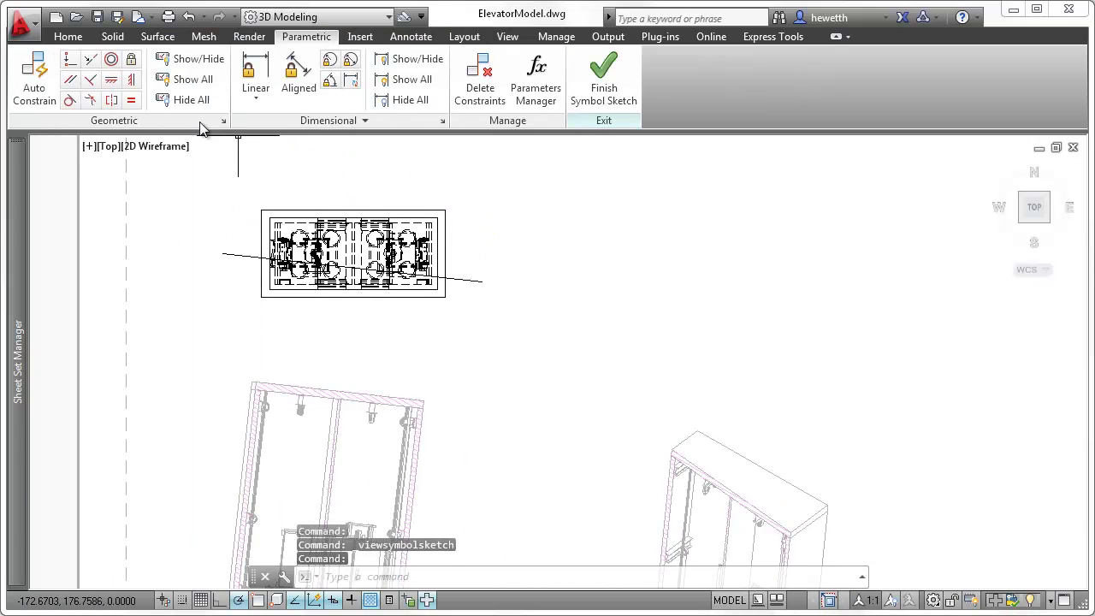
left_click(71, 86)
left_click(262, 224)
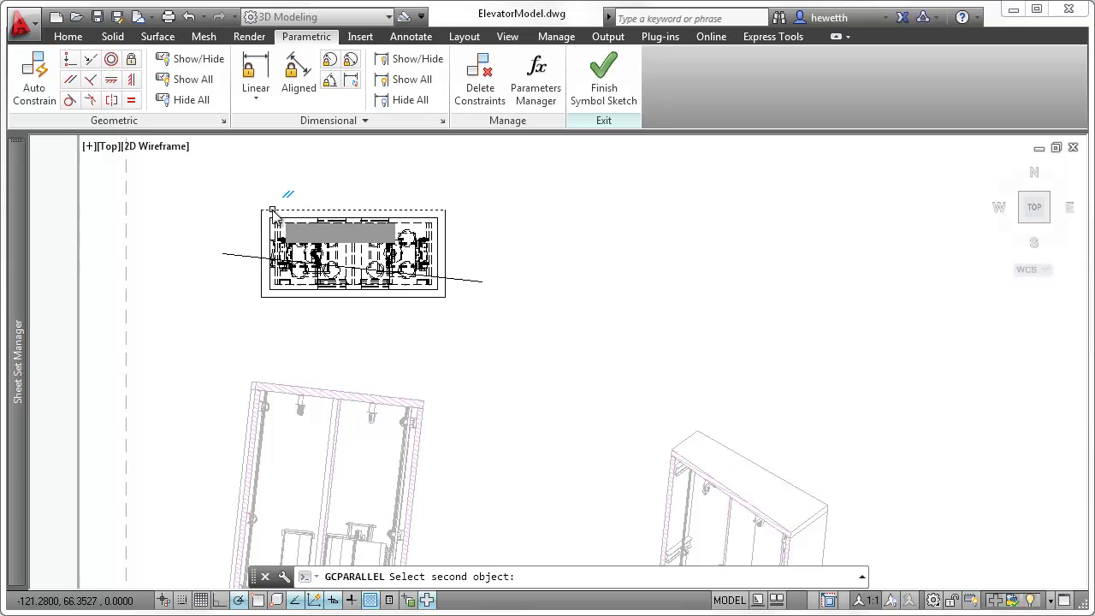
left_click(247, 263)
Step: Make the section line pass through the left fixture's centre with a Coincident constraint
scroll(286, 223, "up", 6)
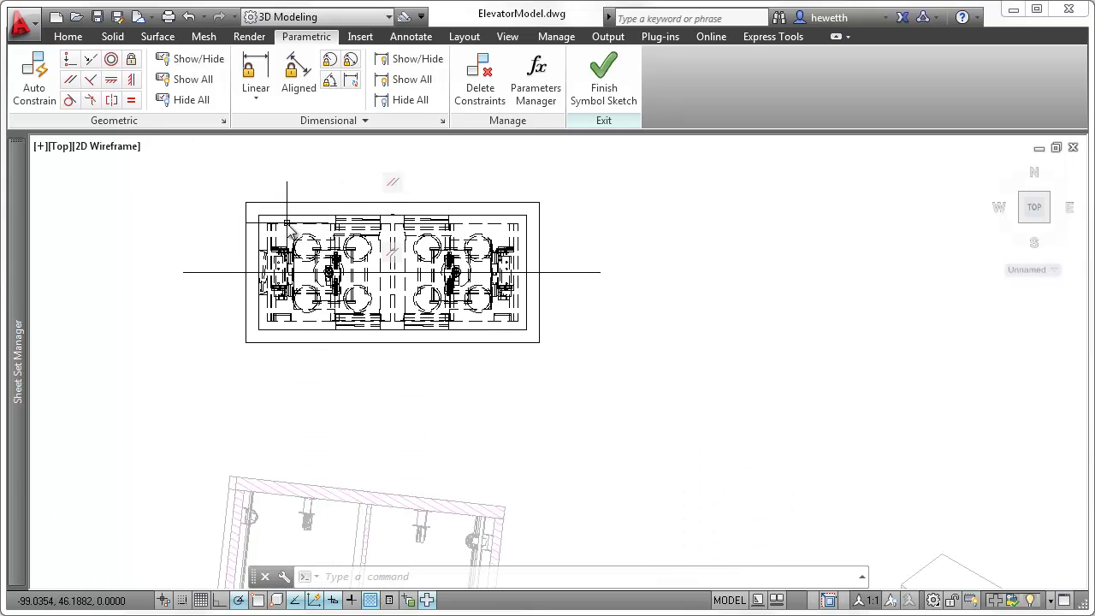
left_click(70, 58)
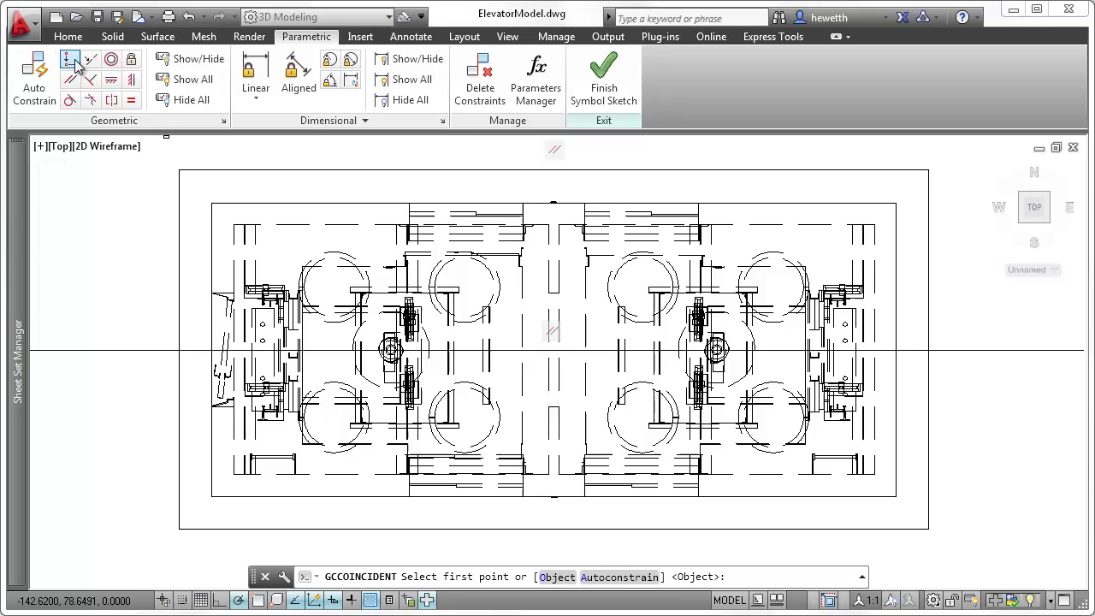
left_click(557, 577)
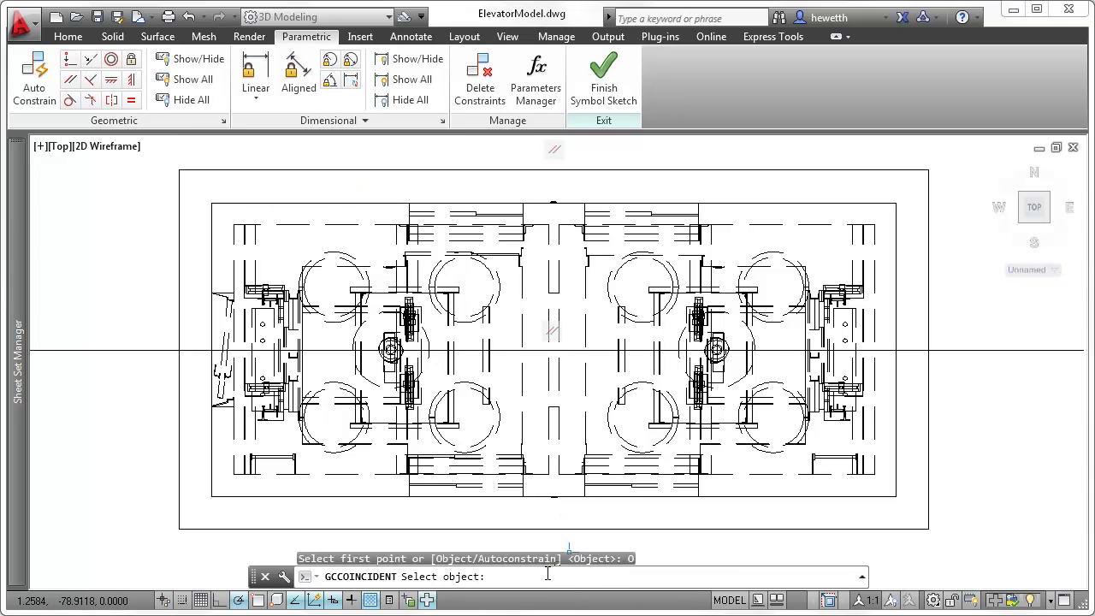
left_click(146, 352)
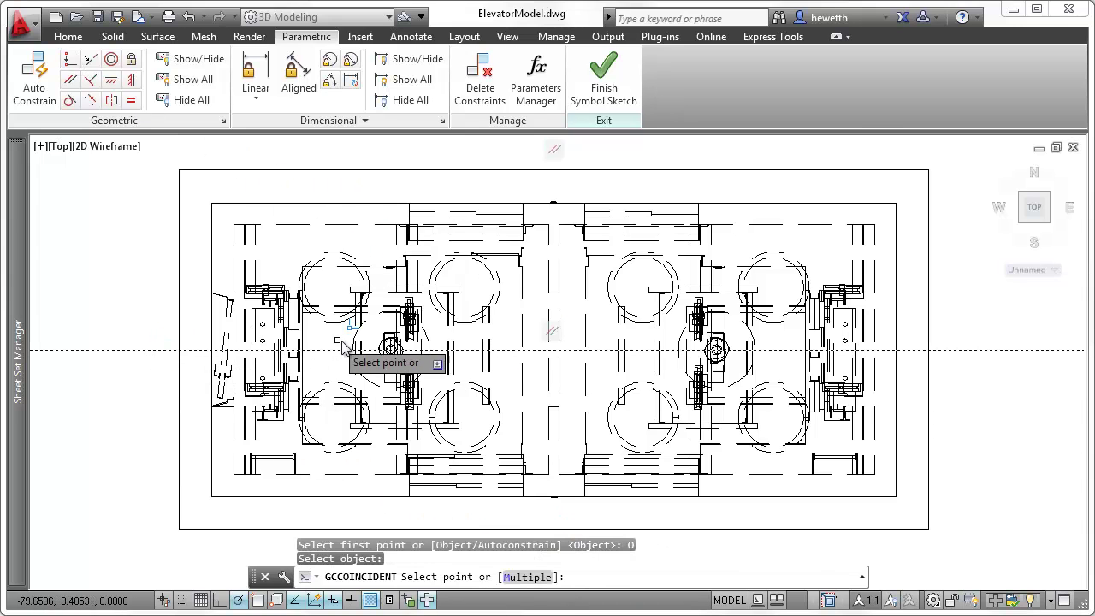
scroll(381, 358, "up", 3)
left_click(389, 346)
Step: Finish the symbol sketch for the section line
scroll(389, 351, "down", 5)
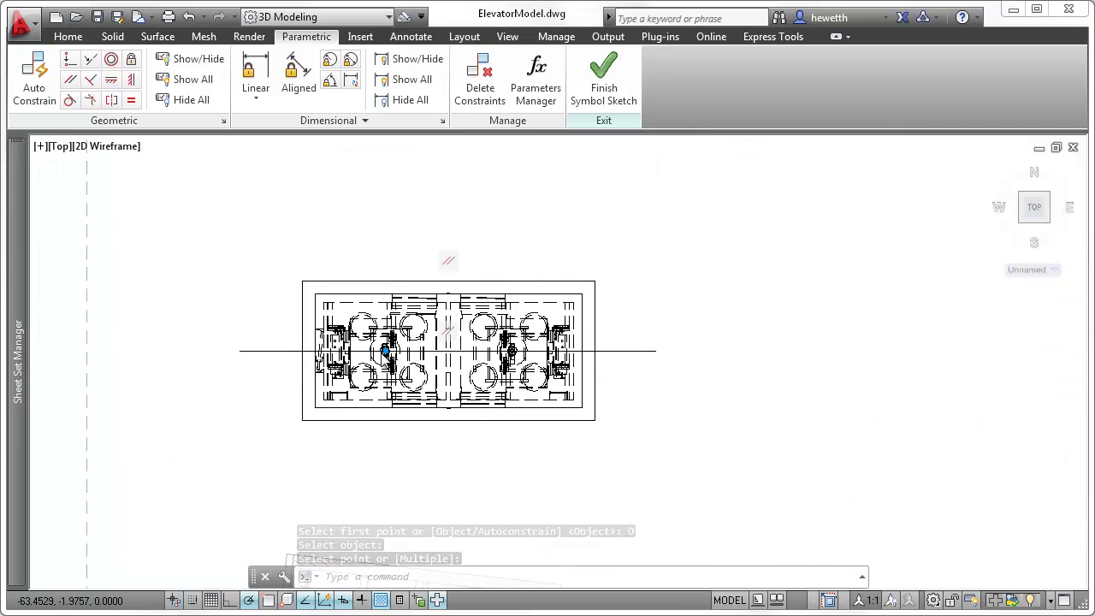
scroll(508, 151, "down", 2)
left_click(607, 86)
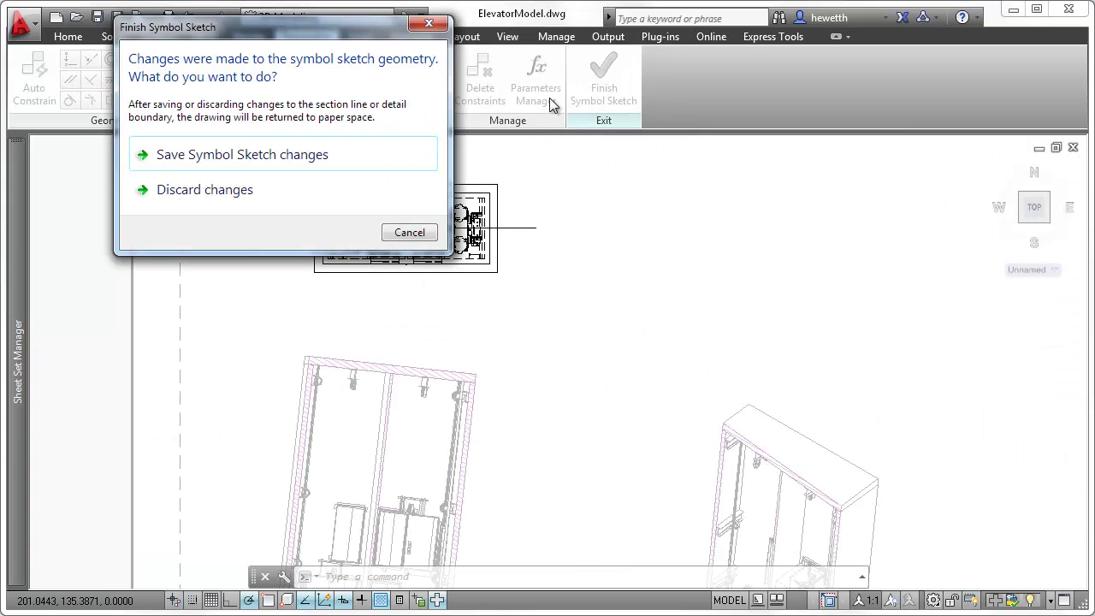
Step: Save the symbol sketch changes and switch from the Section Views layout to model space
left_click(296, 152)
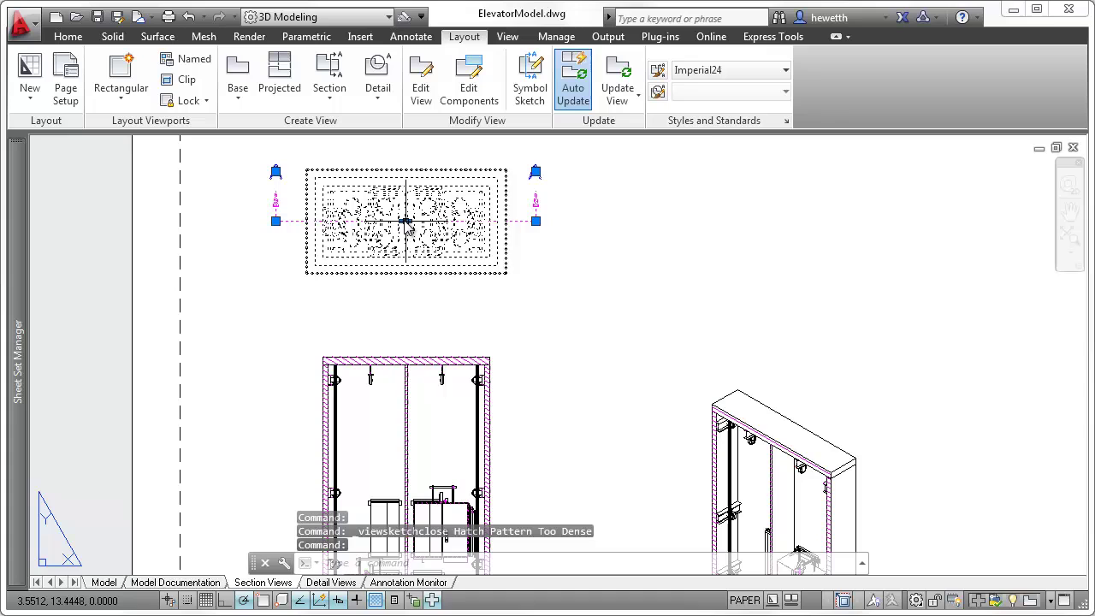
left_click(104, 582)
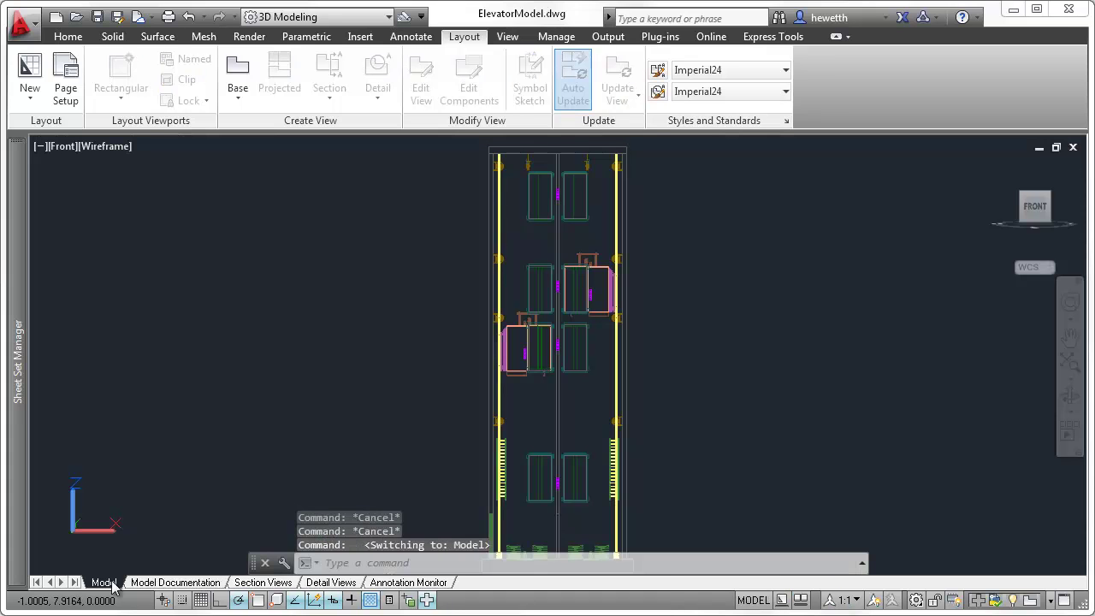